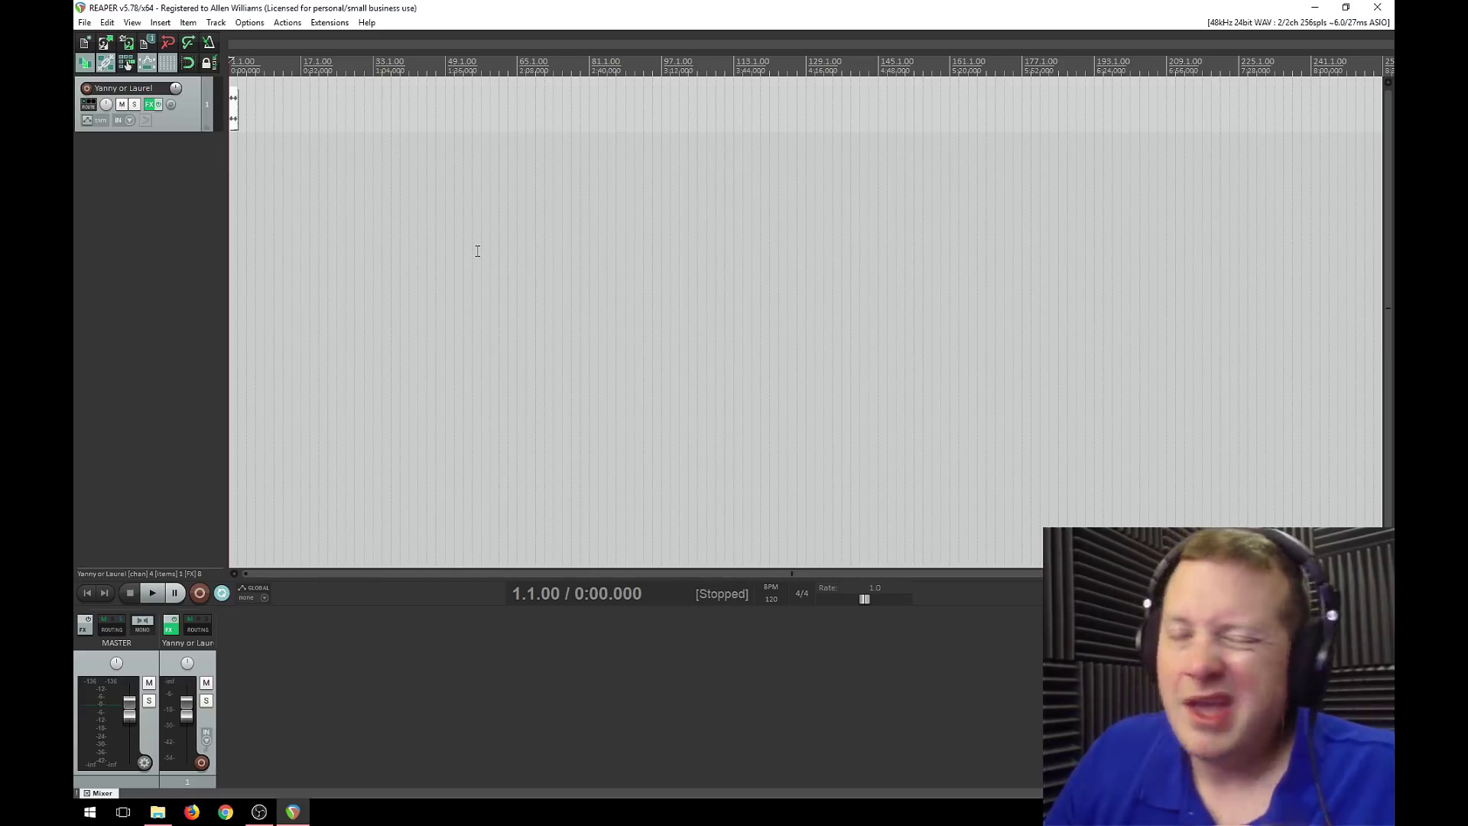
# Set the take channel mode of the Yanny or Laurel item to Mono (downmix).
pyautogui.click(235, 81)
pyautogui.scroll(10, 405, 224)
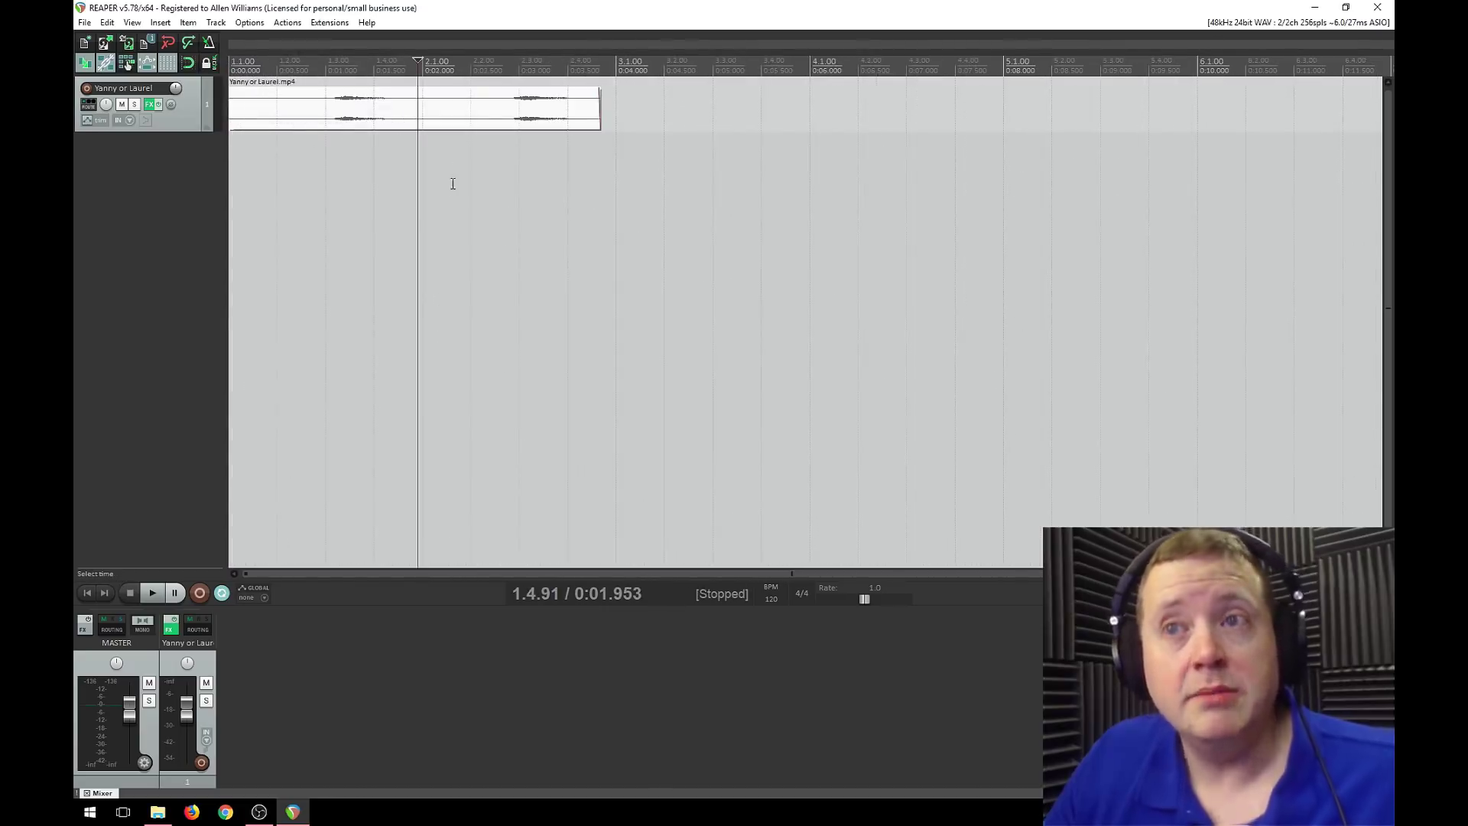
pyautogui.rightClick(440, 119)
pyautogui.moveTo(475, 124)
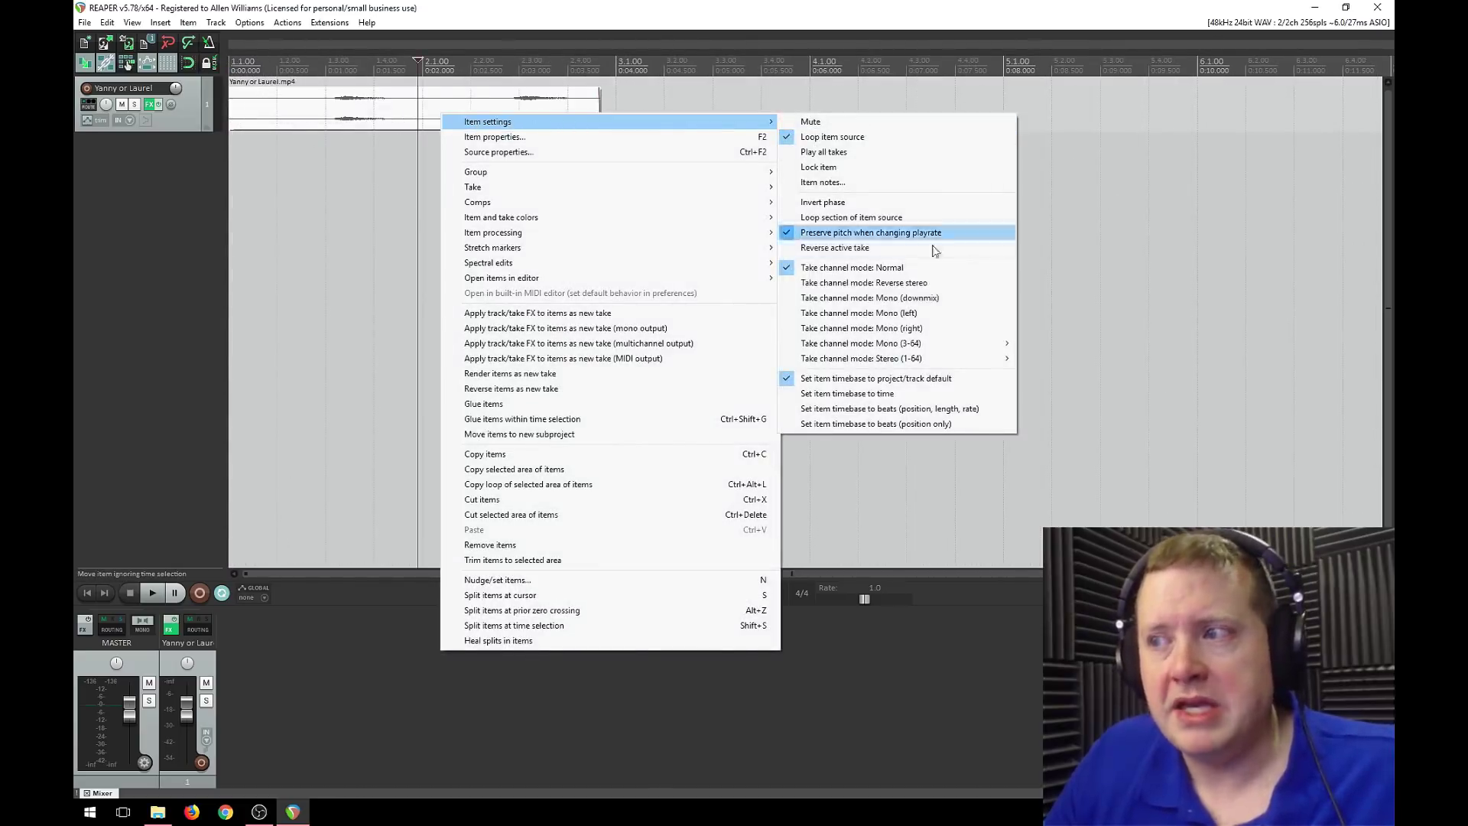
pyautogui.click(929, 303)
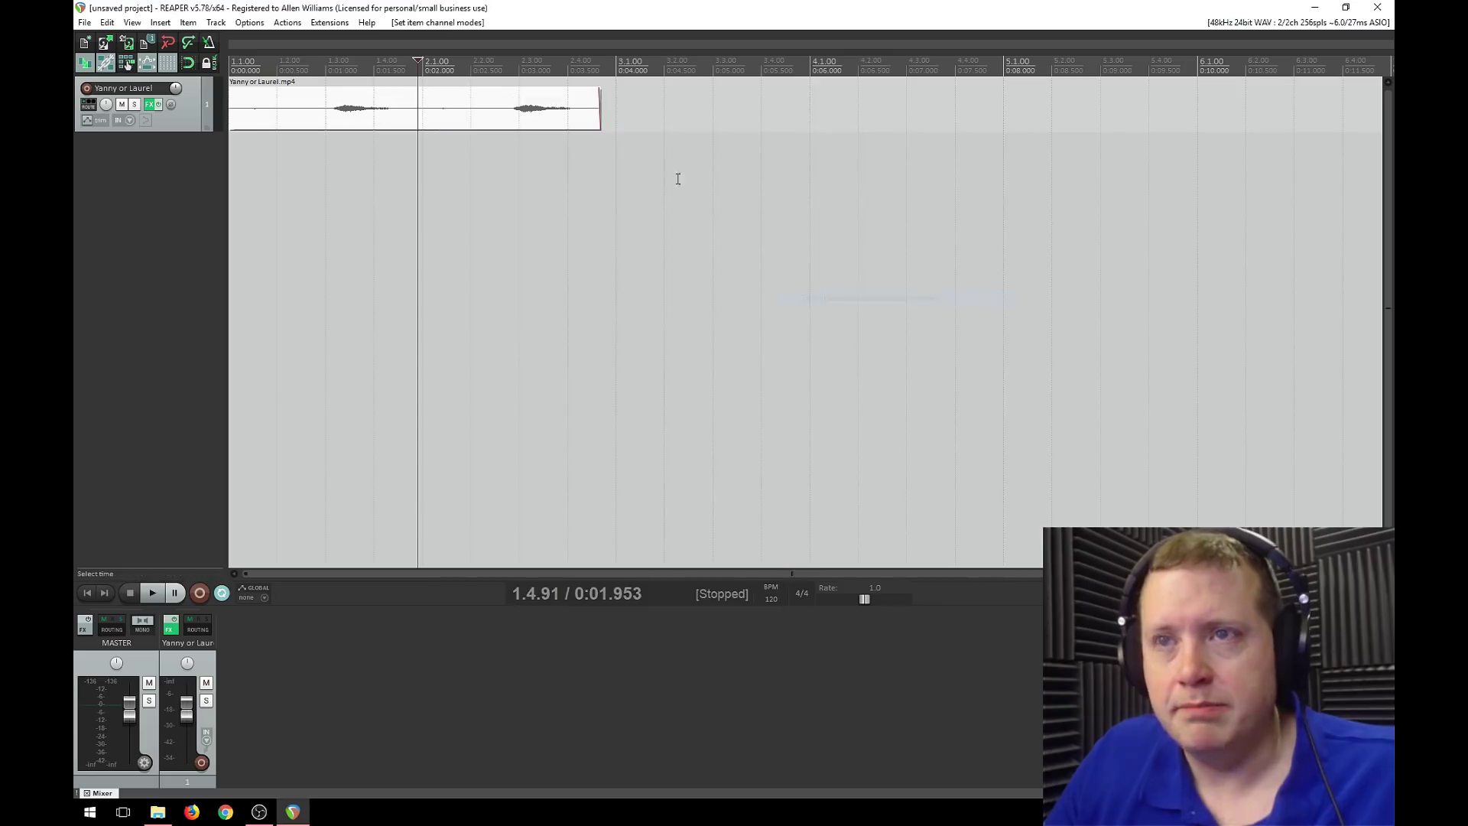
# Raise the Yanny or Laurel item's volume to +12.0 dB in its media item properties and apply the change.
pyautogui.doubleClick(429, 112)
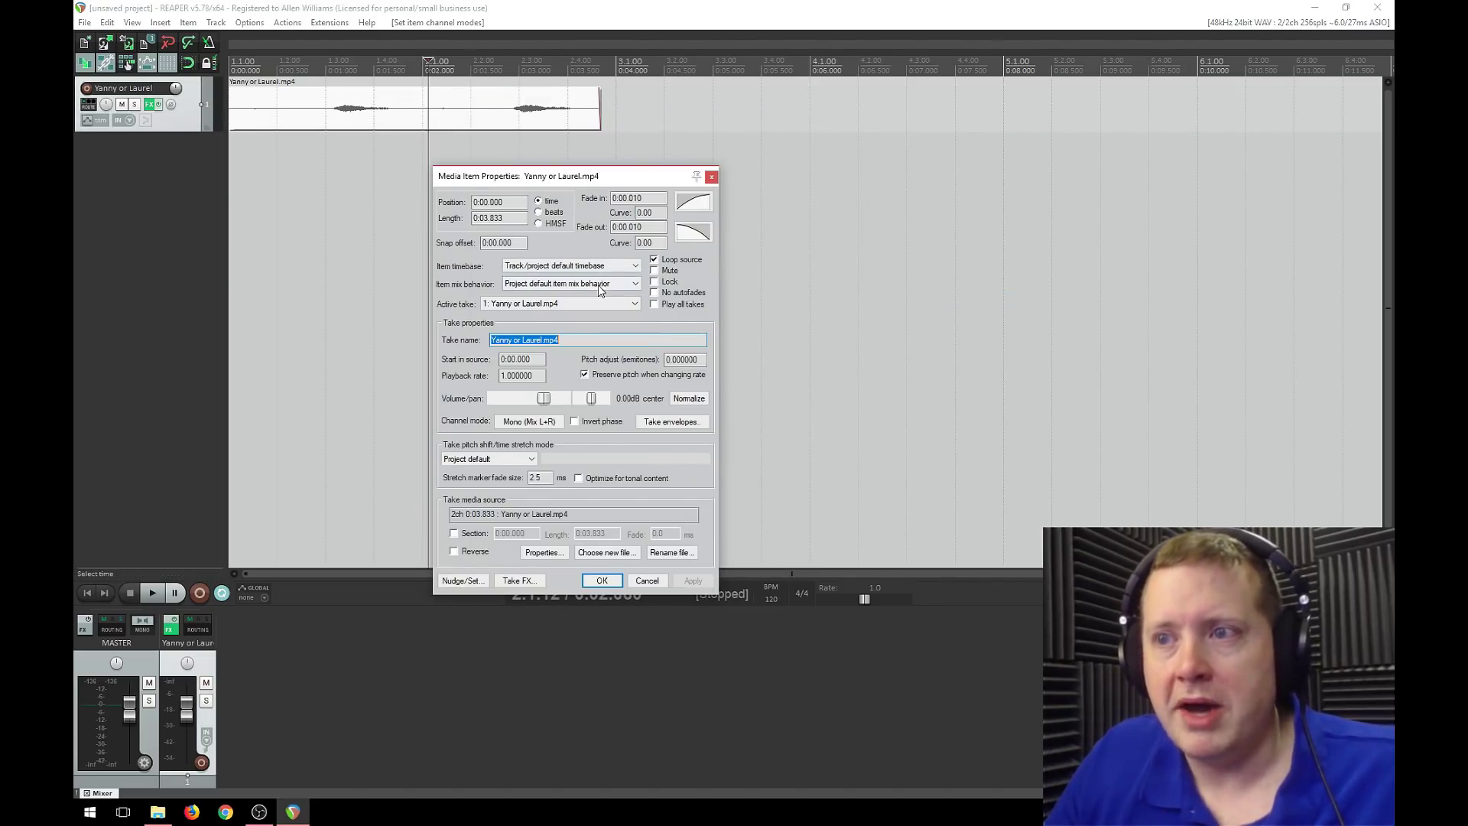
pyautogui.moveTo(545, 400); pyautogui.dragTo(714, 451)
pyautogui.click(692, 581)
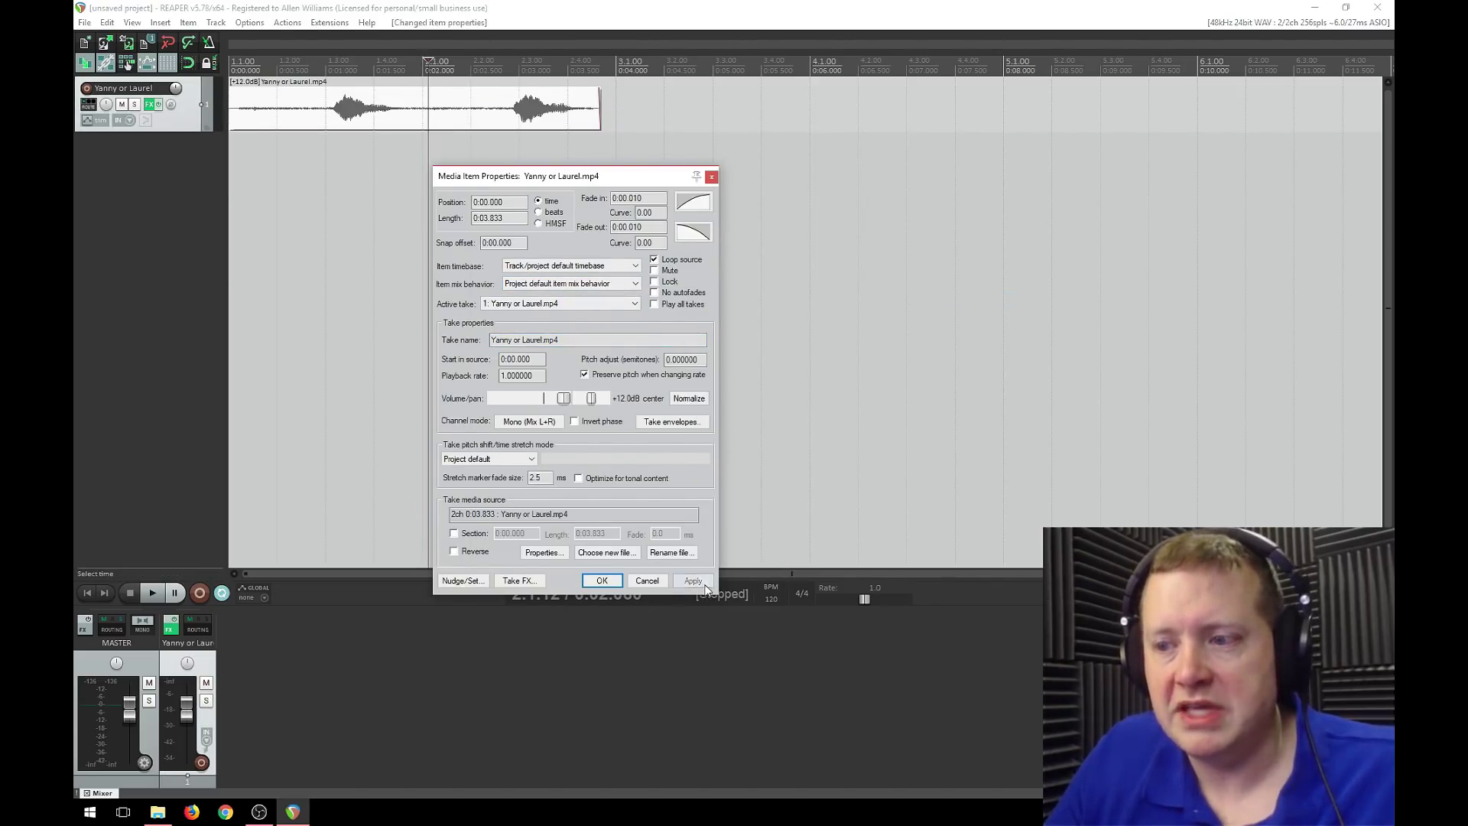
pyautogui.click(600, 581)
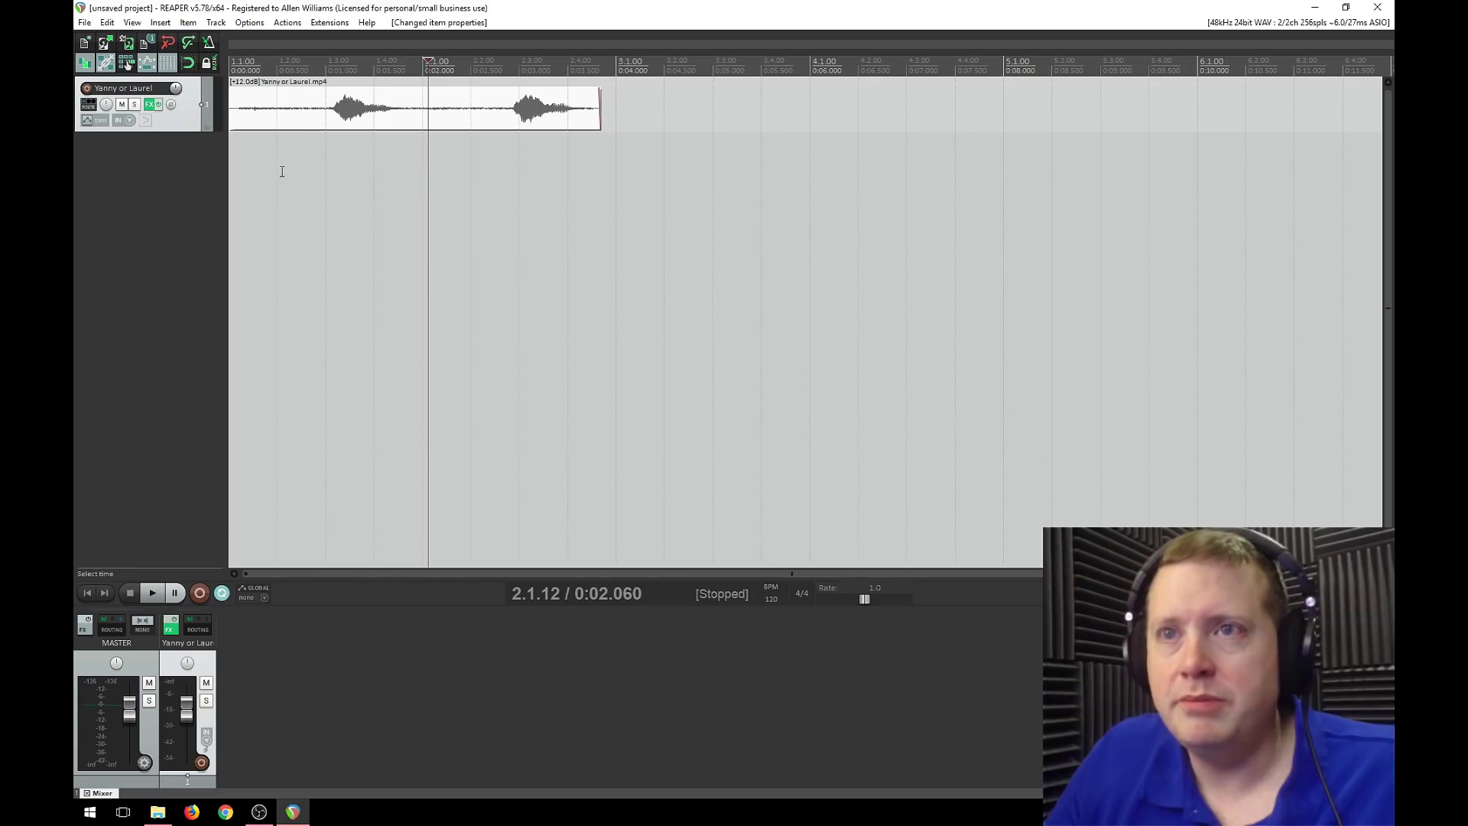
# Make a time selection around the first spoken word in the clip and play it back from its start.
pyautogui.moveTo(326, 86); pyautogui.dragTo(398, 145)
pyautogui.click(329, 63)
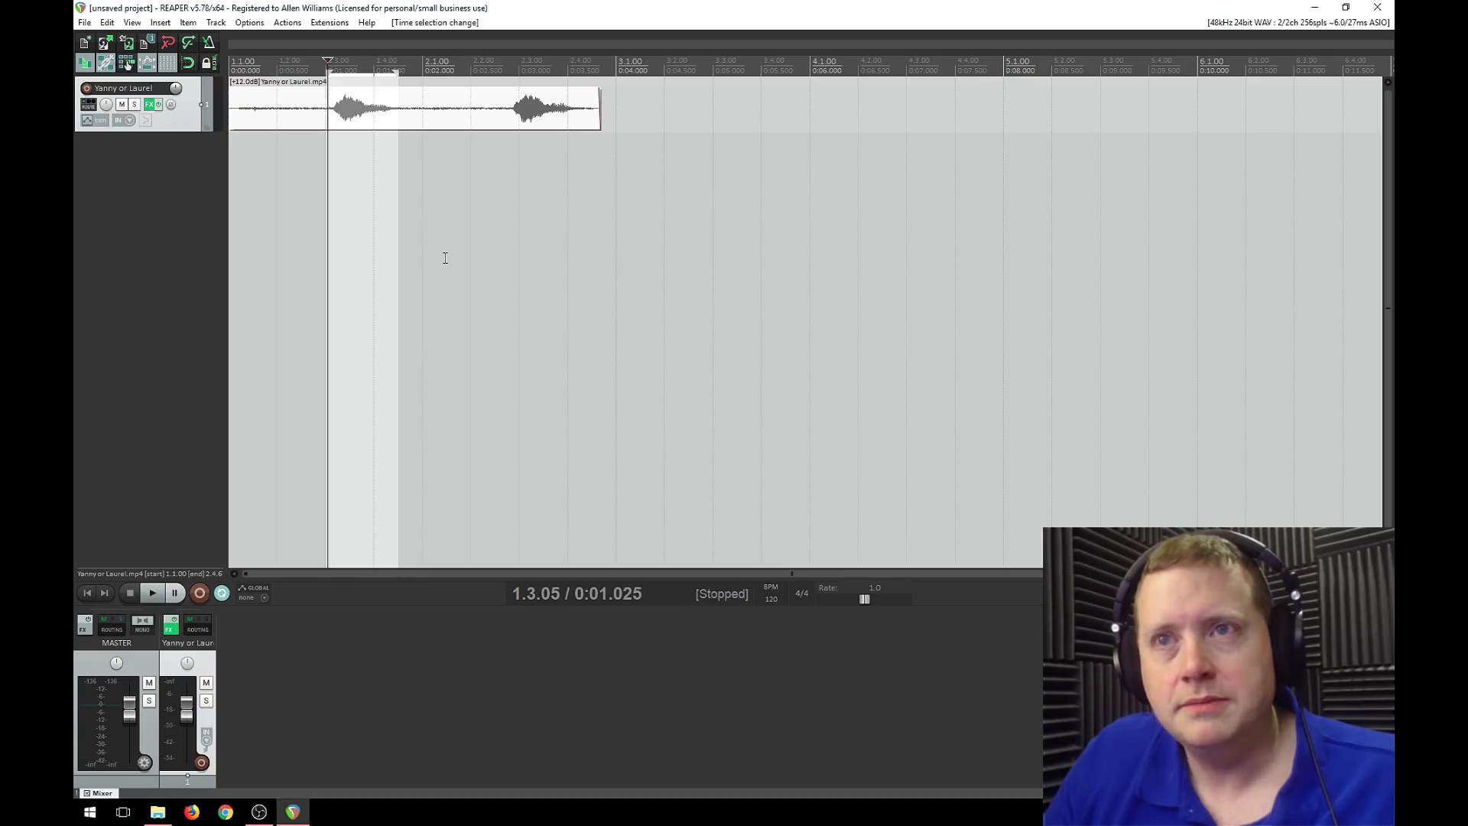
pyautogui.press('space')
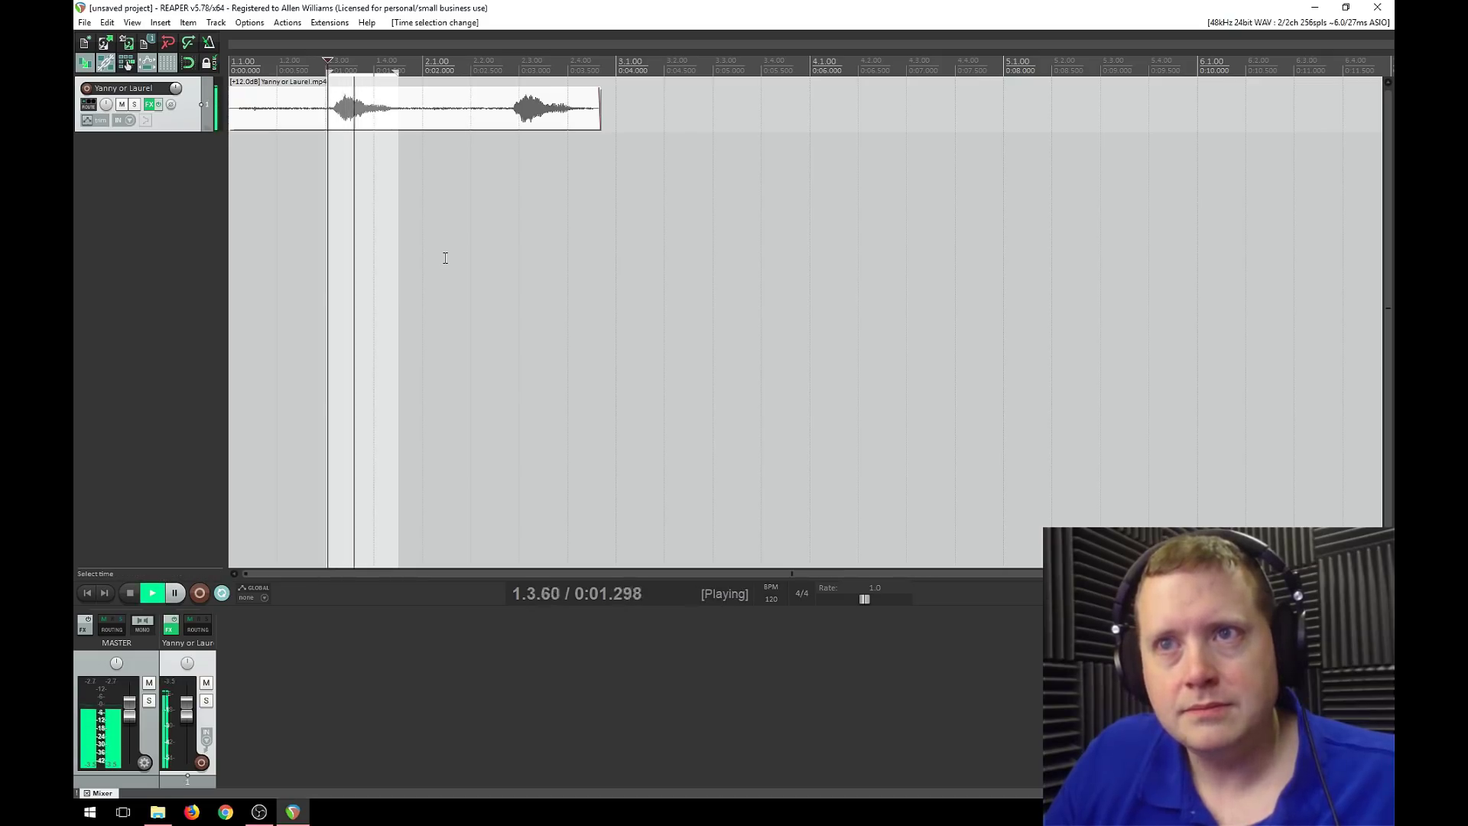
pyautogui.press('space')
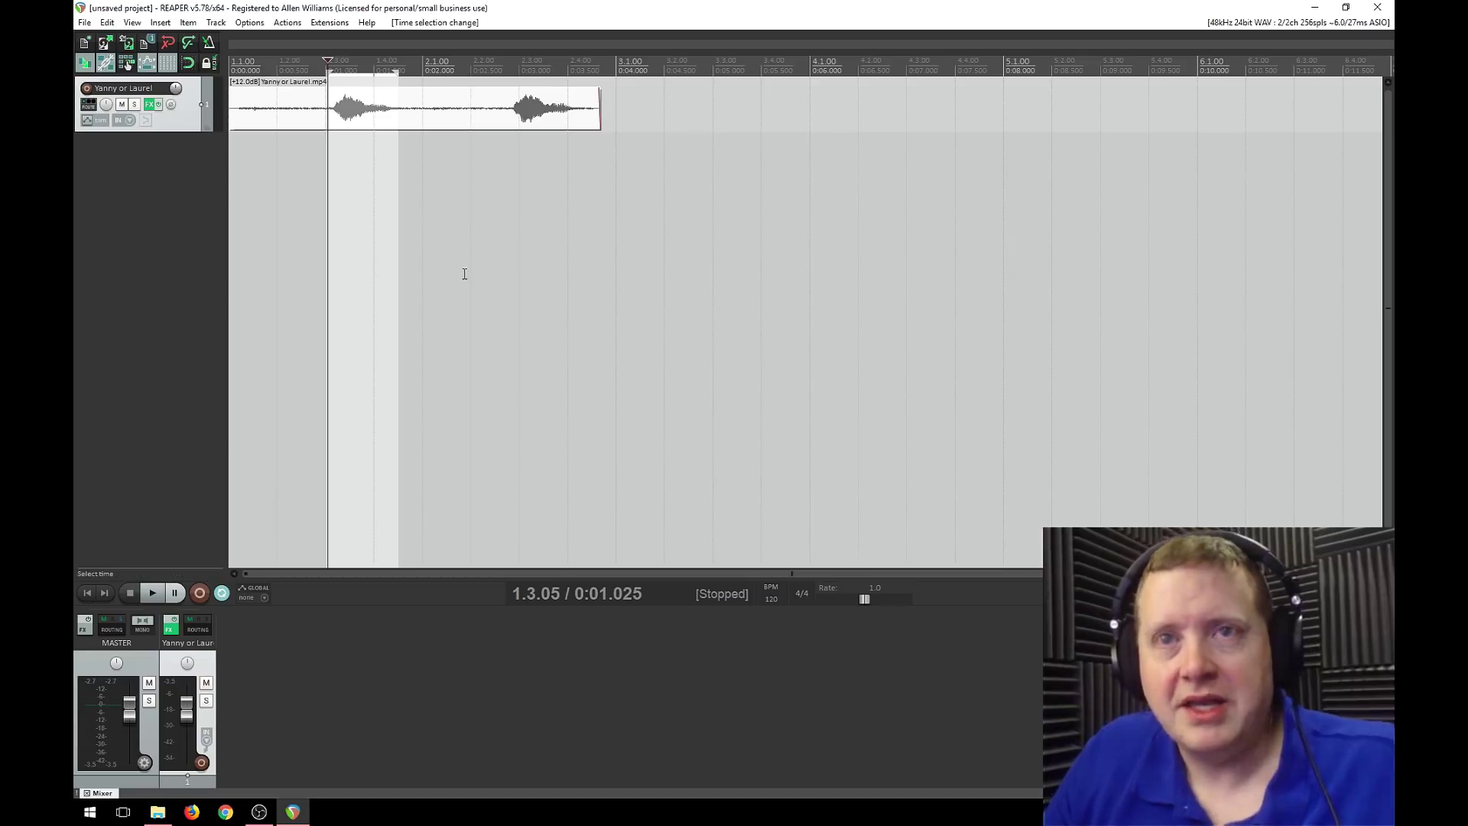
# Show the track's effects chain and enable the Voxengo CurveEQ plug-in.
pyautogui.click(150, 104)
pyautogui.moveTo(425, 61); pyautogui.dragTo(680, 279)
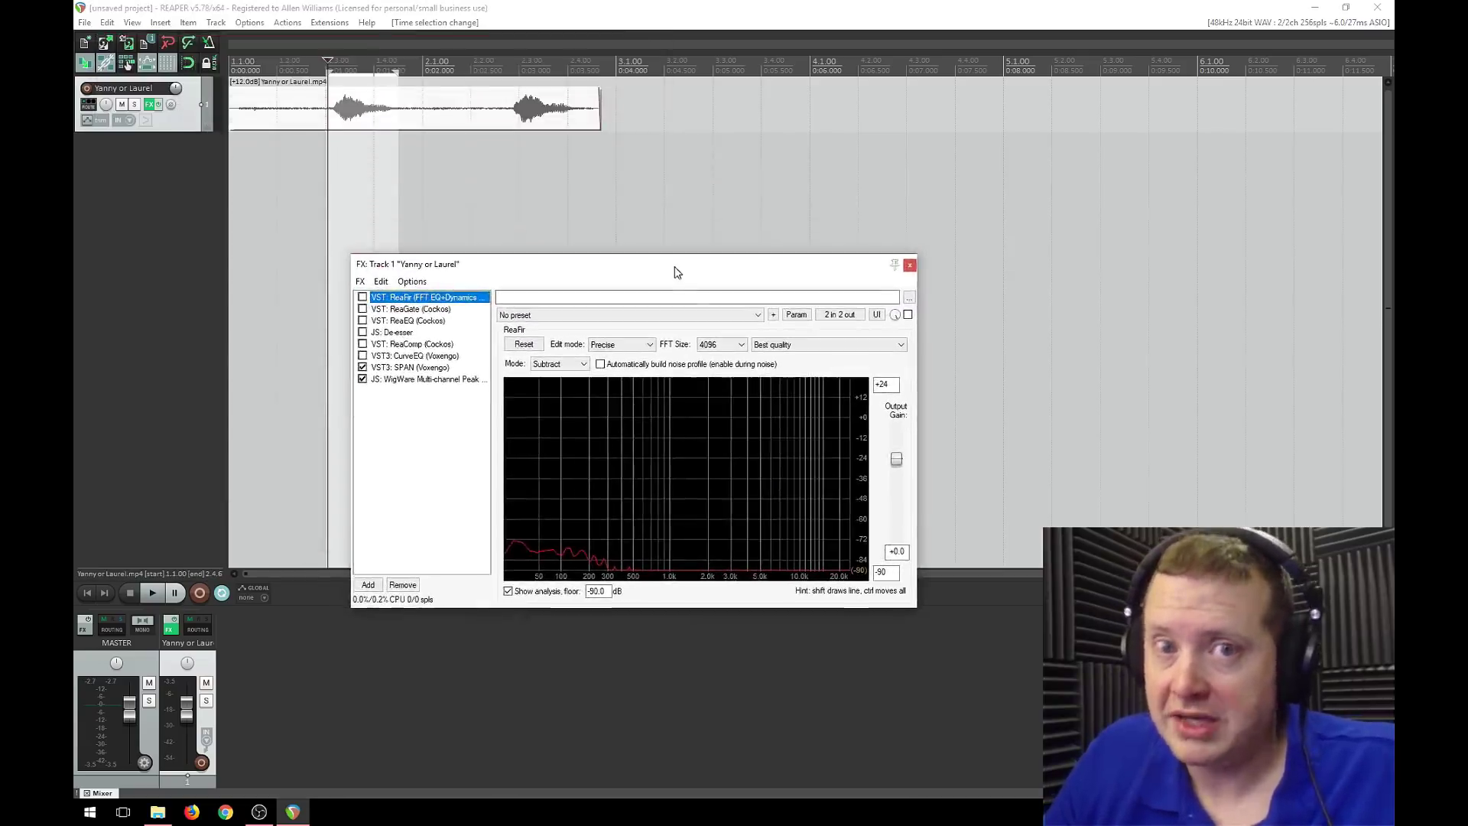
pyautogui.click(413, 356)
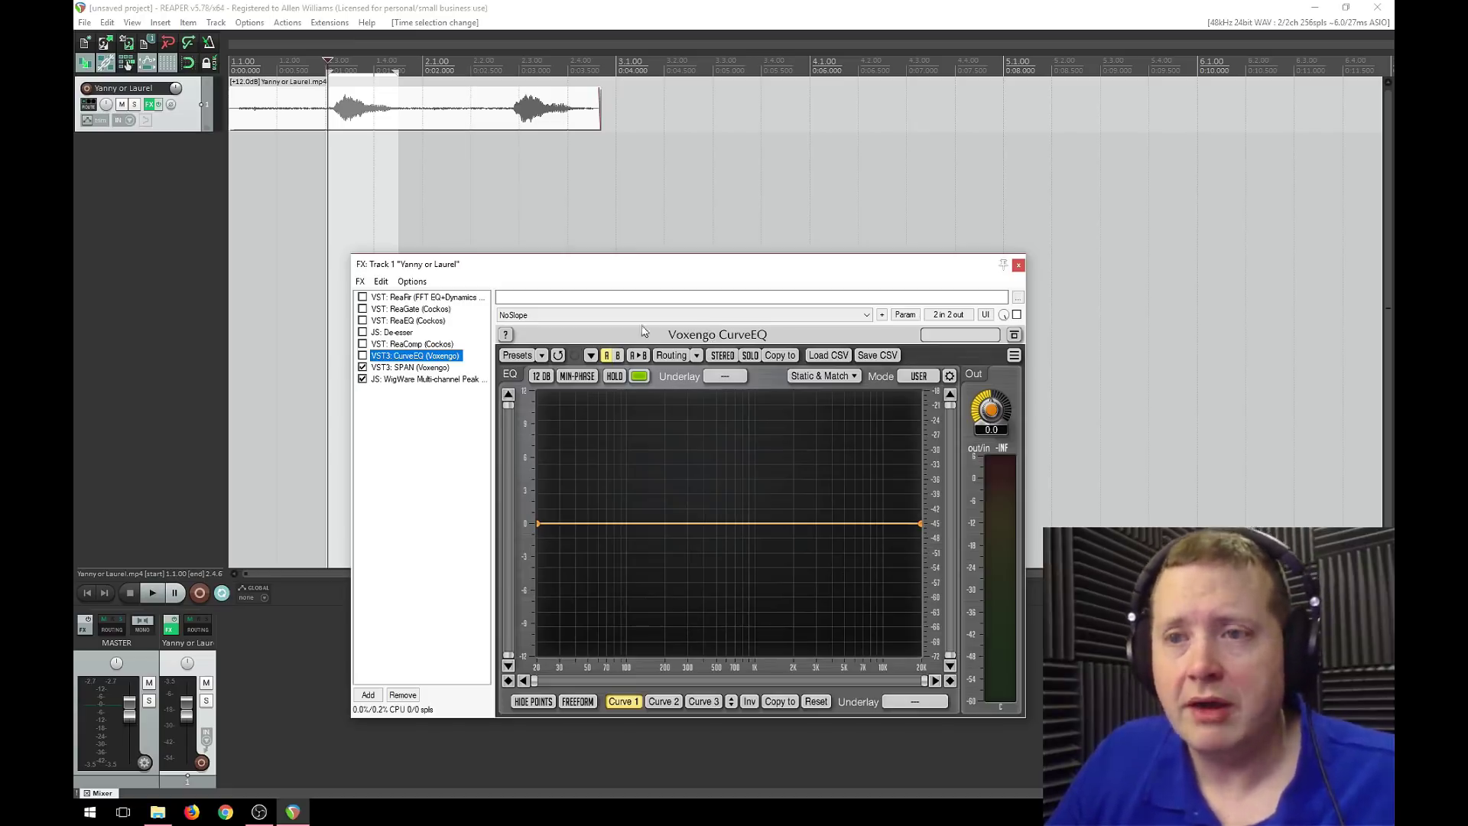
pyautogui.click(362, 356)
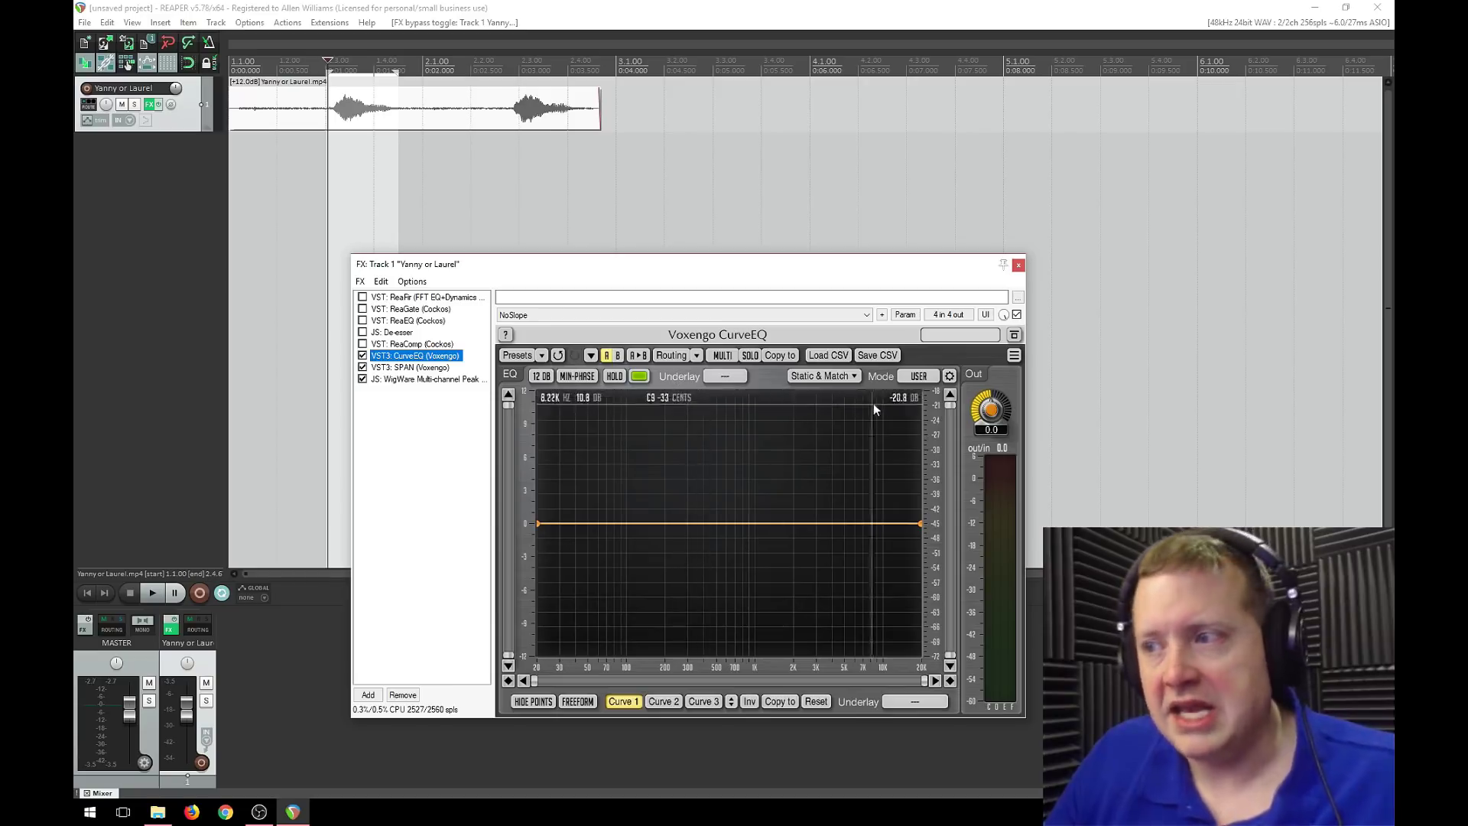
# Set CurveEQ's spectrum display offset to Center and play the selected word to view its average spectrum.
pyautogui.click(949, 378)
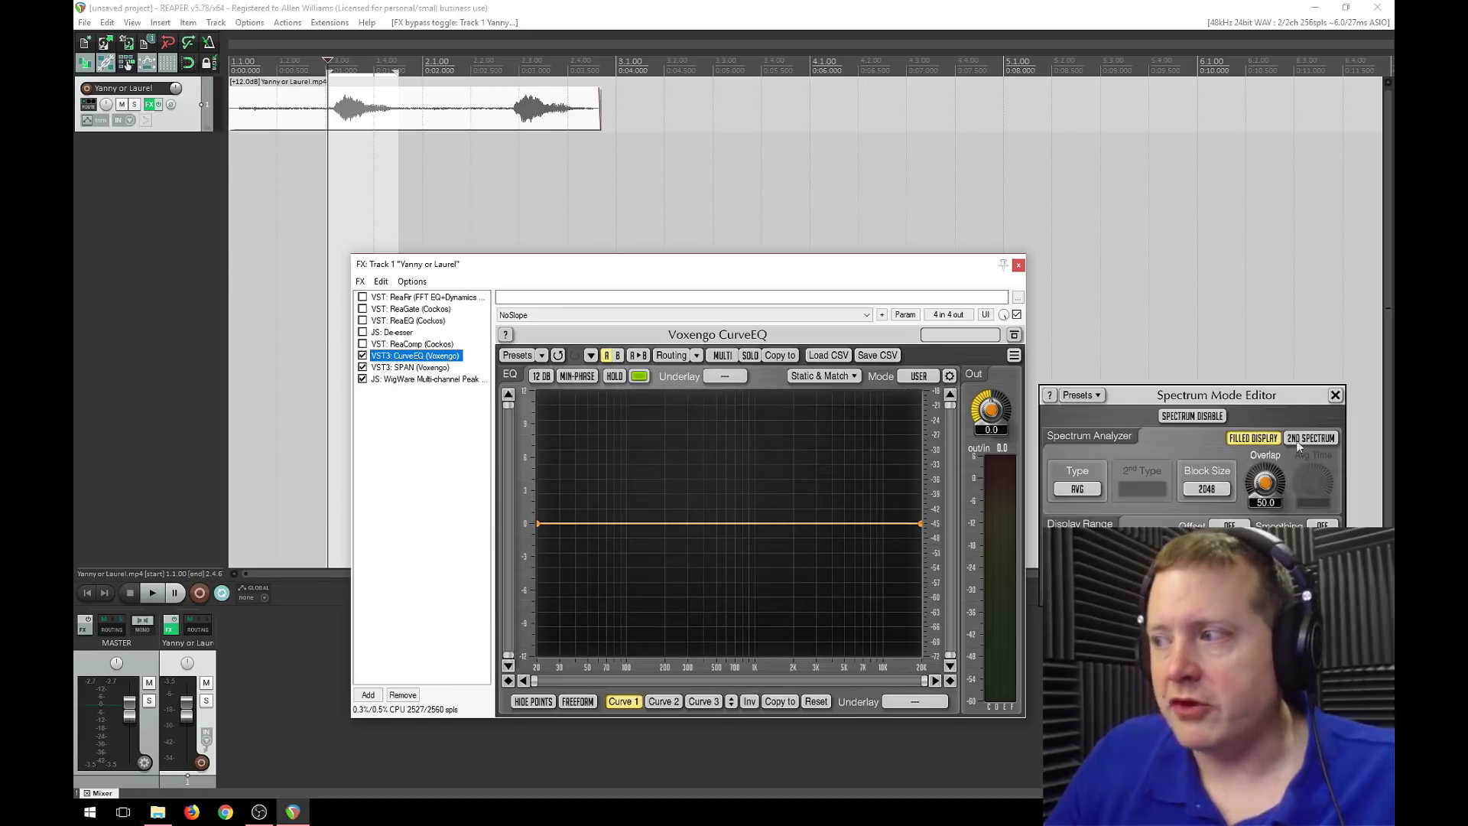
pyautogui.moveTo(1194, 399); pyautogui.dragTo(766, 366)
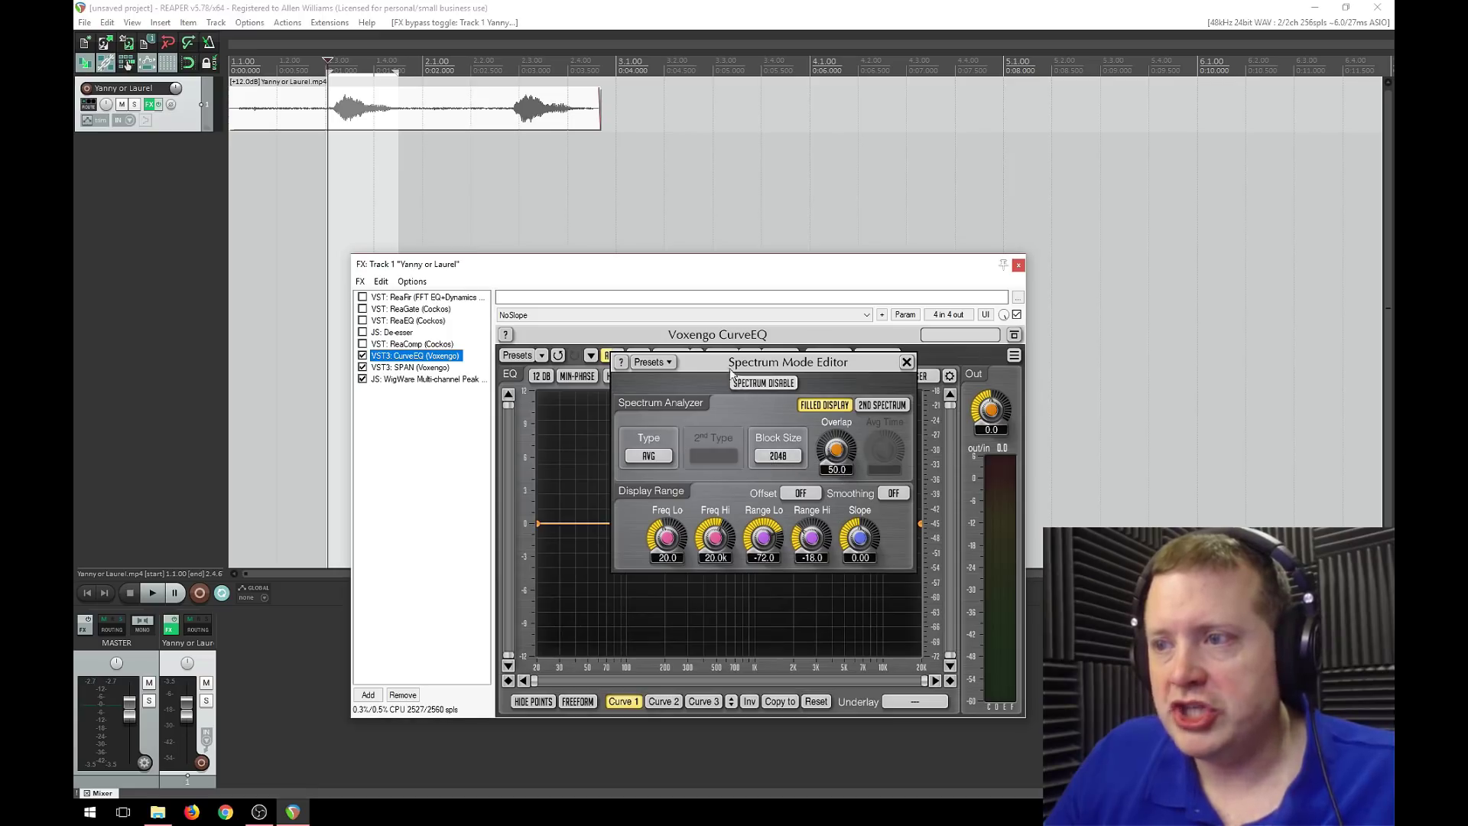
pyautogui.moveTo(727, 366); pyautogui.dragTo(747, 488)
pyautogui.click(816, 616)
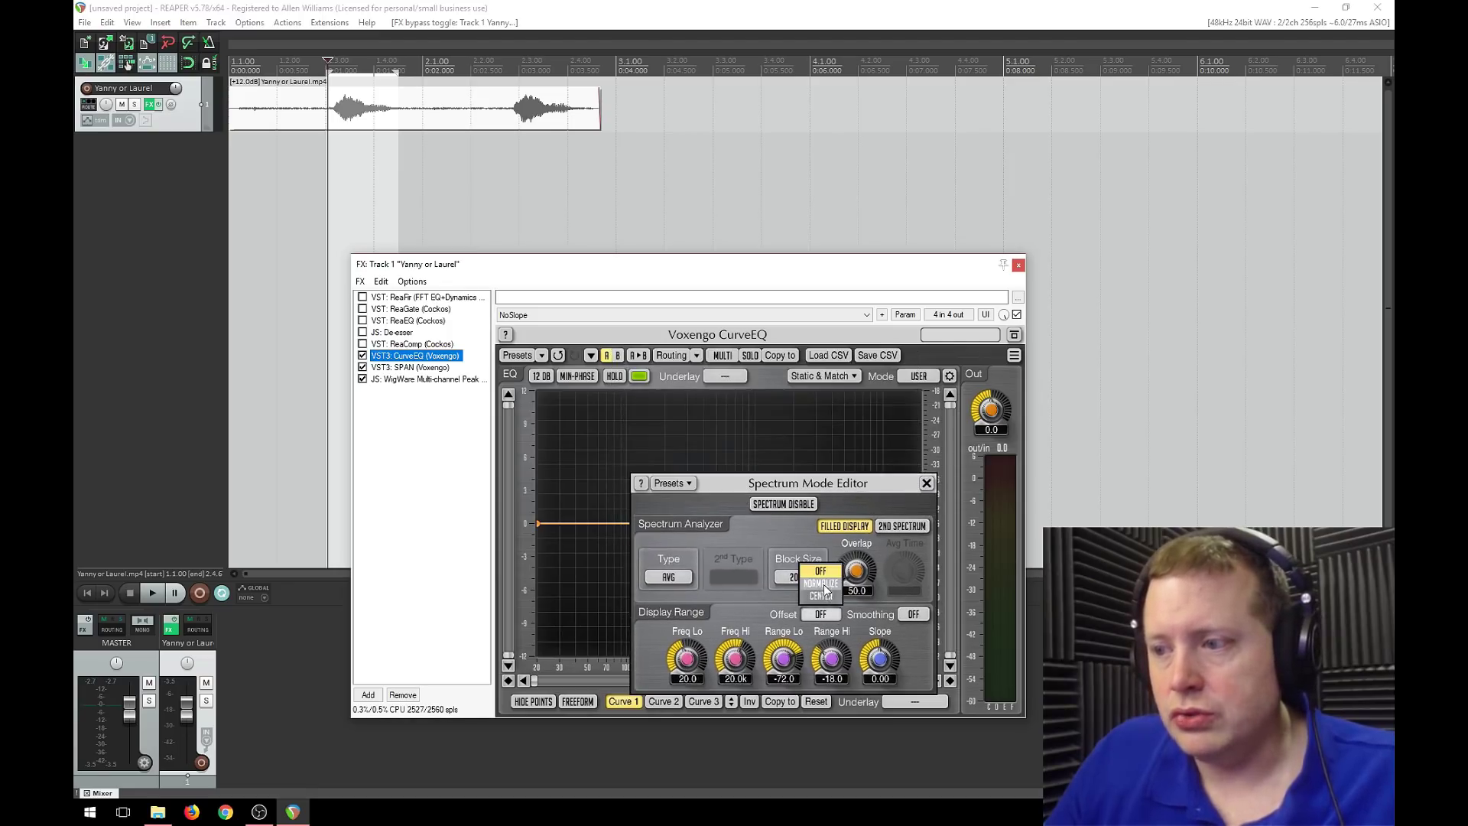
pyautogui.click(823, 596)
pyautogui.moveTo(752, 483); pyautogui.dragTo(968, 135)
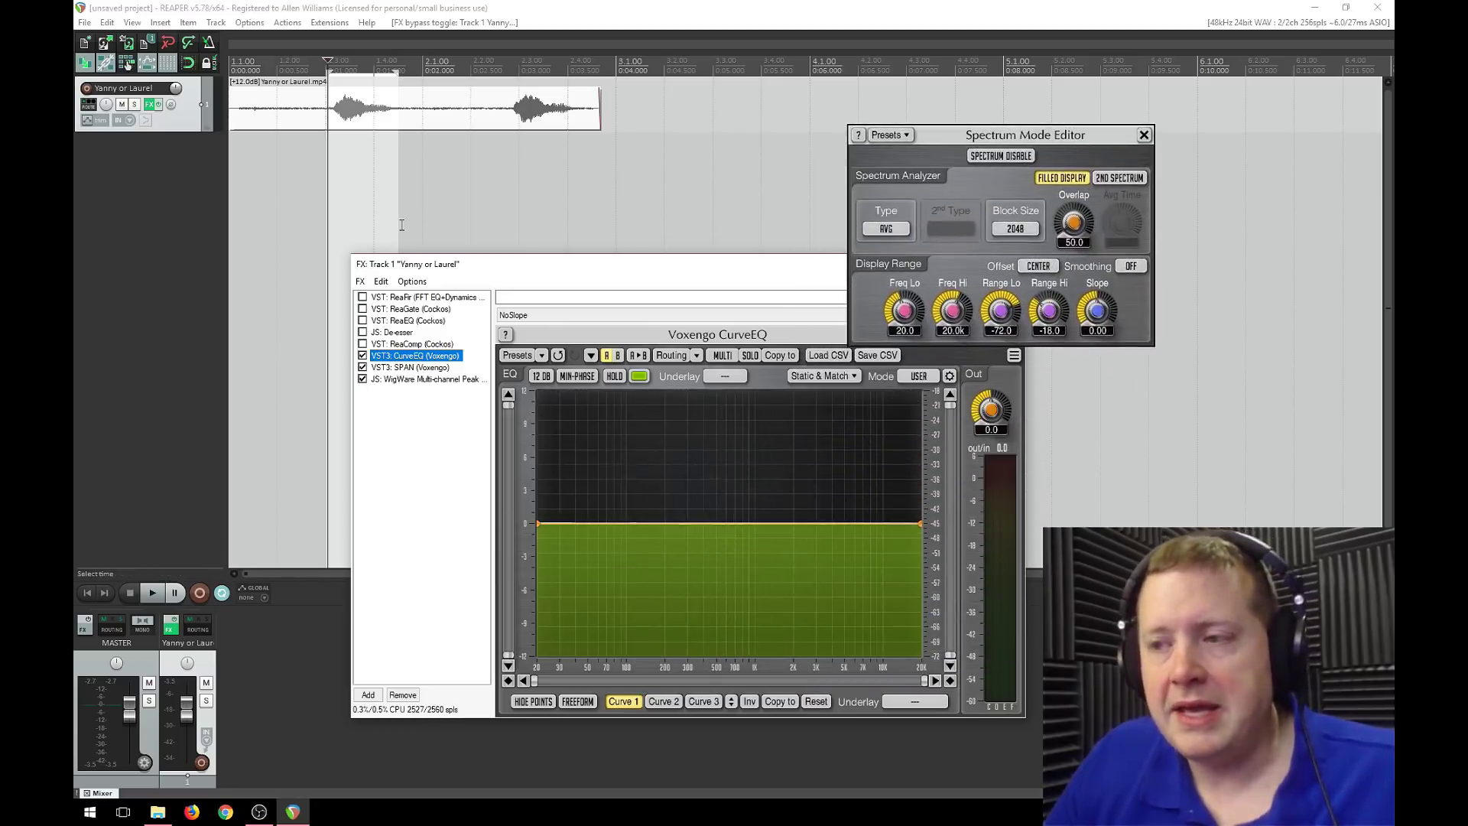
pyautogui.press('space')
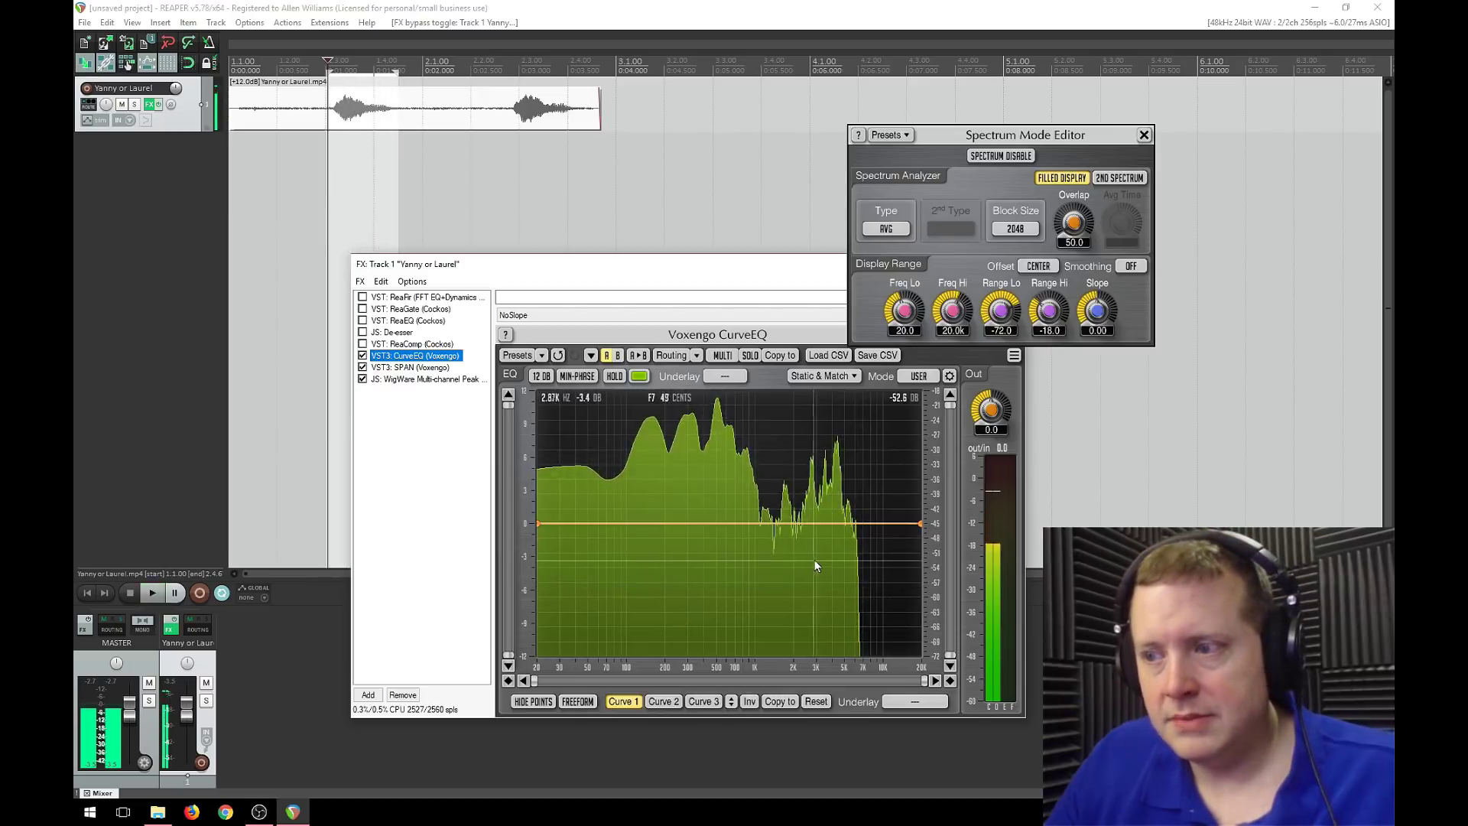
pyautogui.press('space')
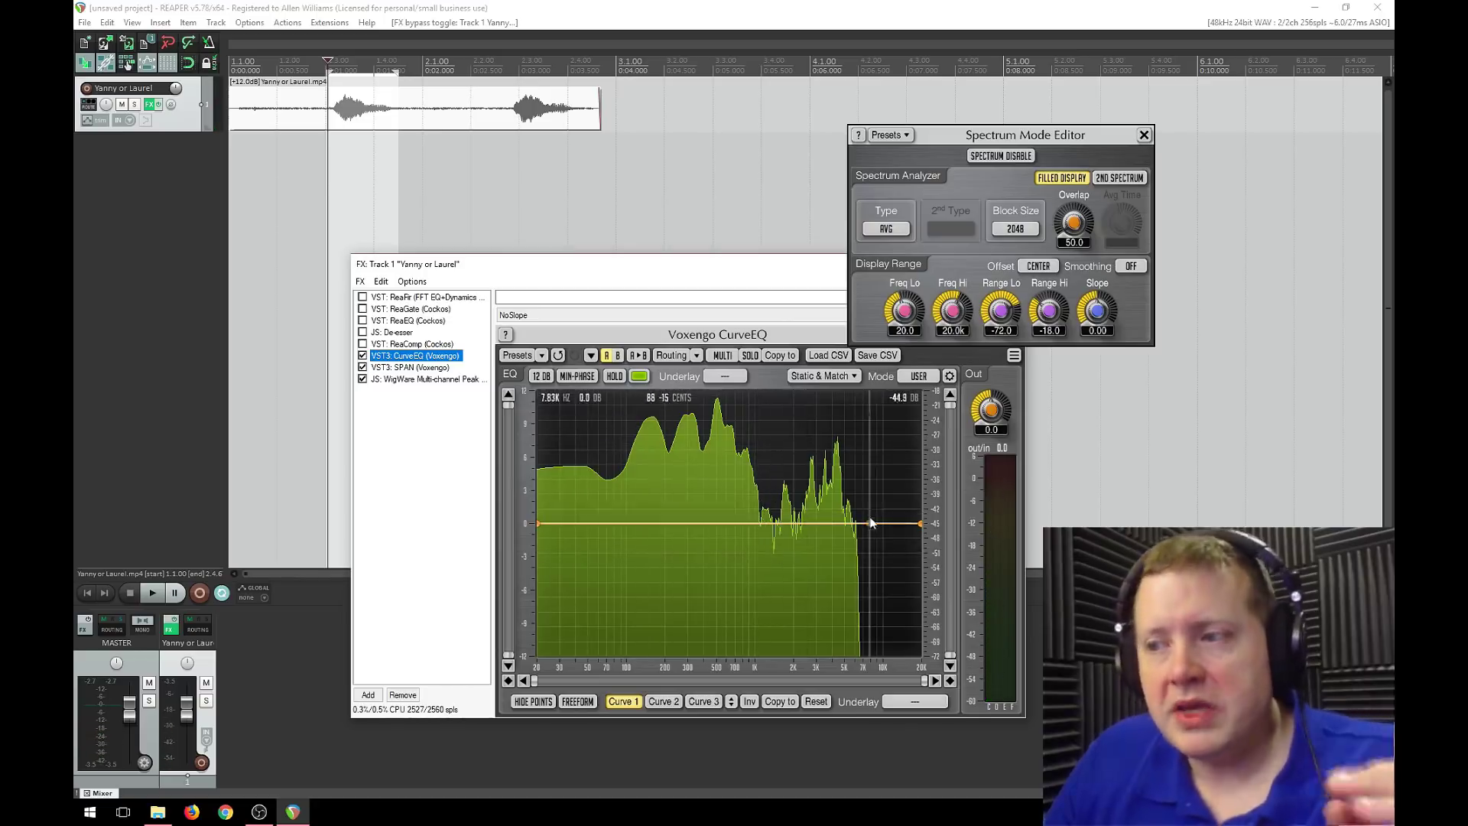
# Try 1 OCT smoothing on the spectrum display, then turn smoothing off again.
pyautogui.moveTo(937, 137); pyautogui.dragTo(1036, 143)
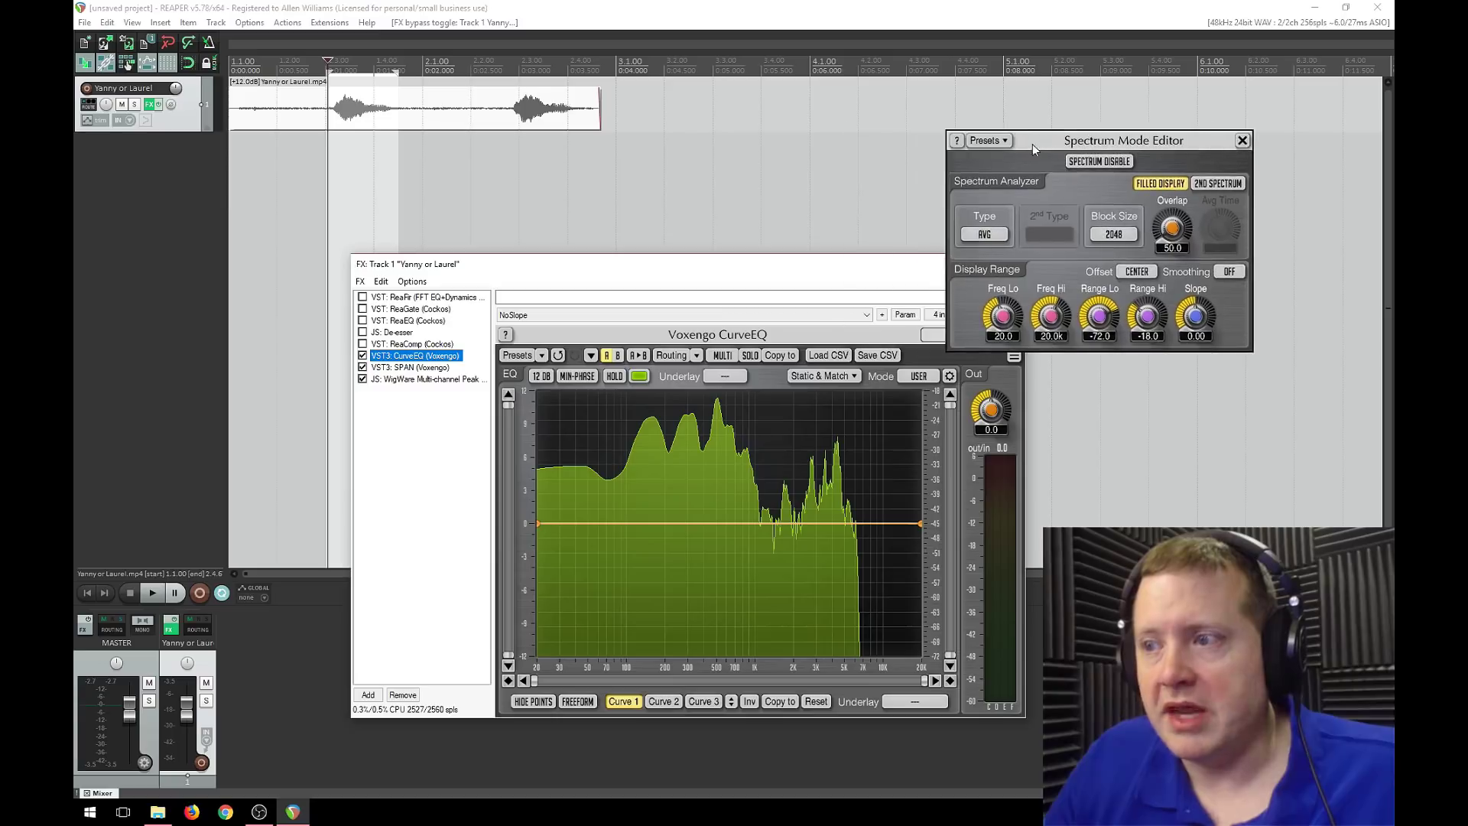
pyautogui.click(1229, 272)
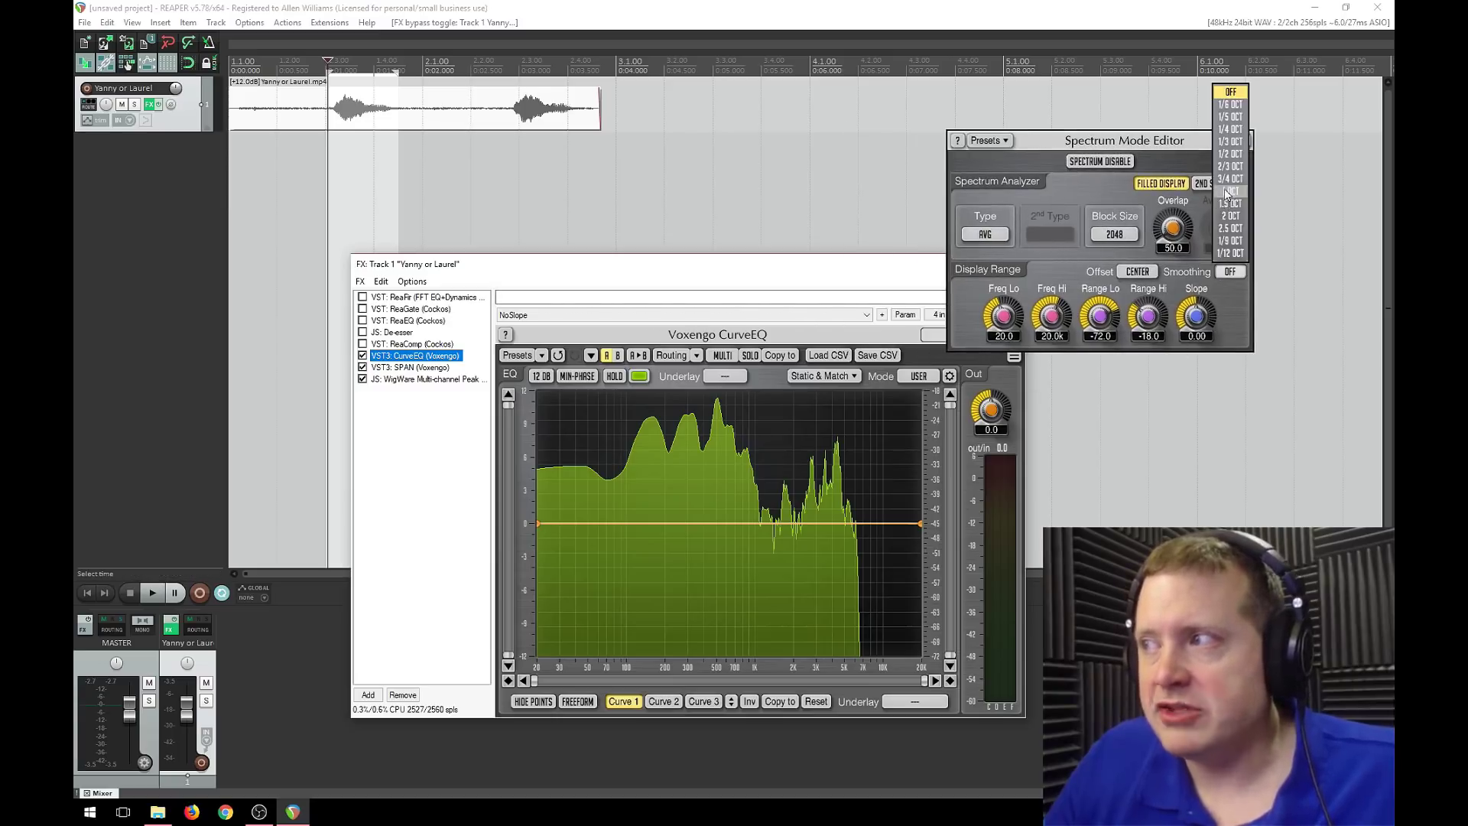
pyautogui.click(1225, 217)
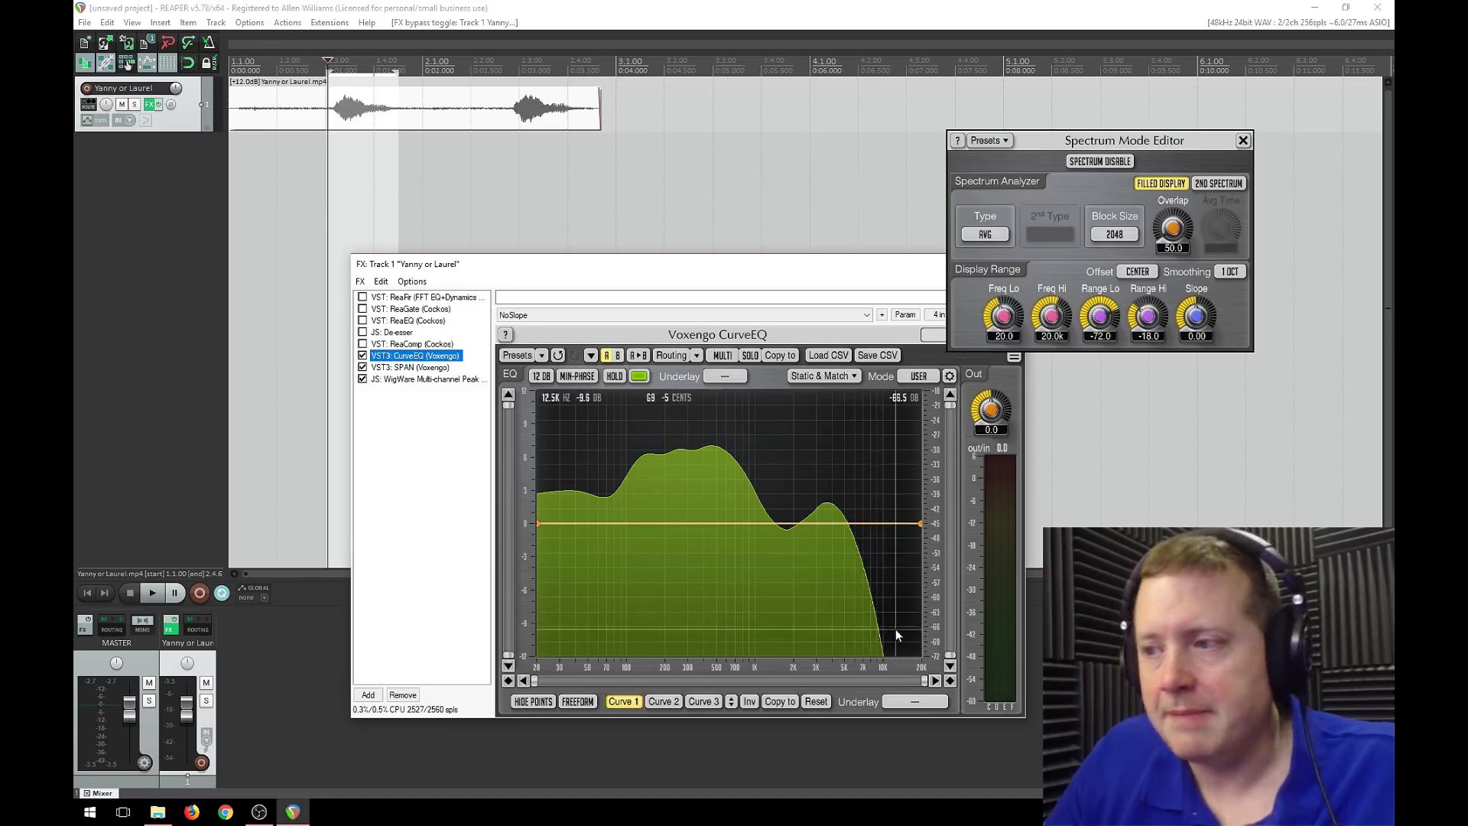
pyautogui.click(1229, 271)
pyautogui.click(1222, 94)
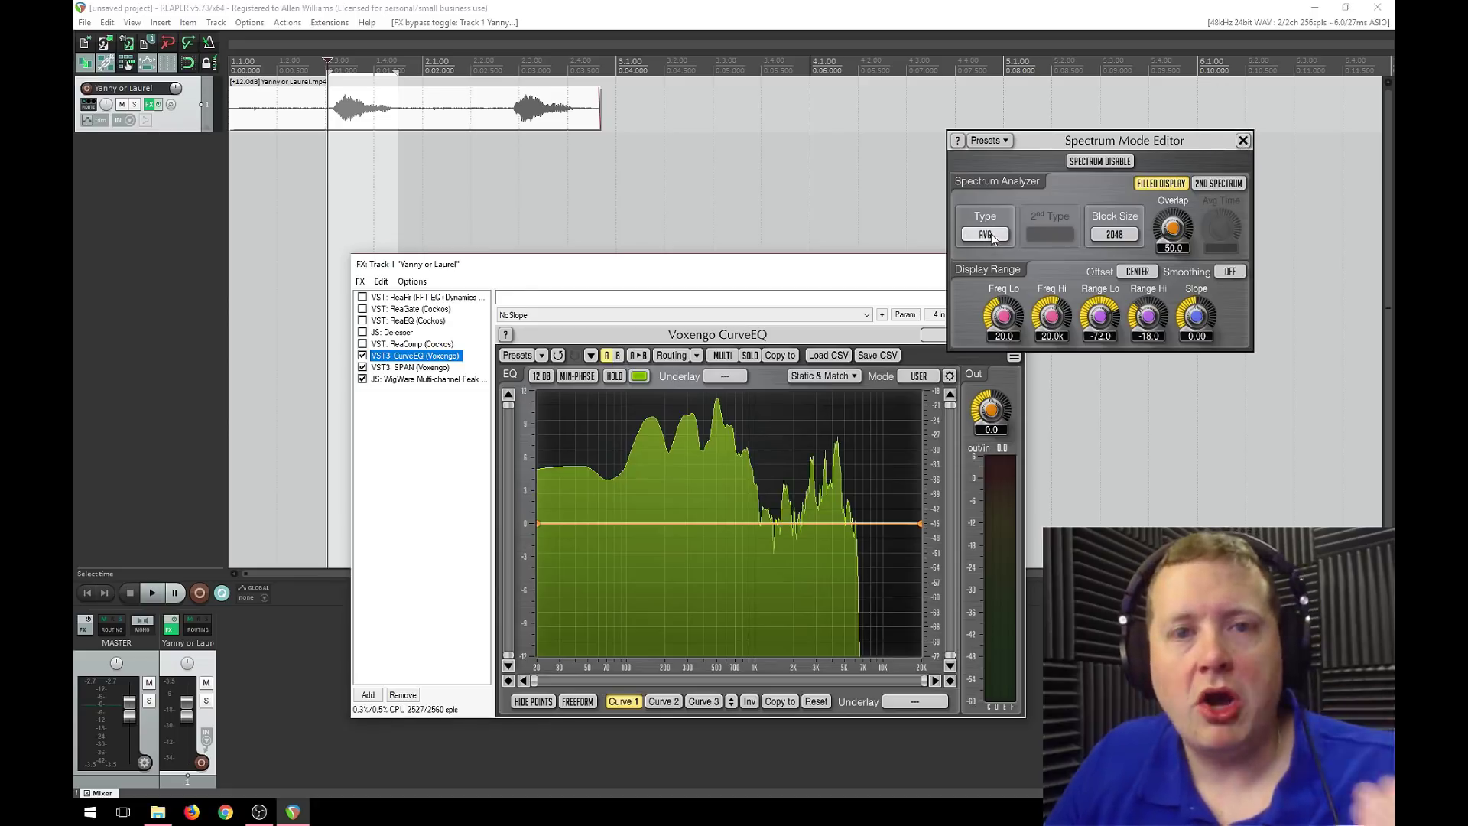
# Switch the spectrum analyzer type to RT AVG and set its averaging time to 100.
pyautogui.click(987, 235)
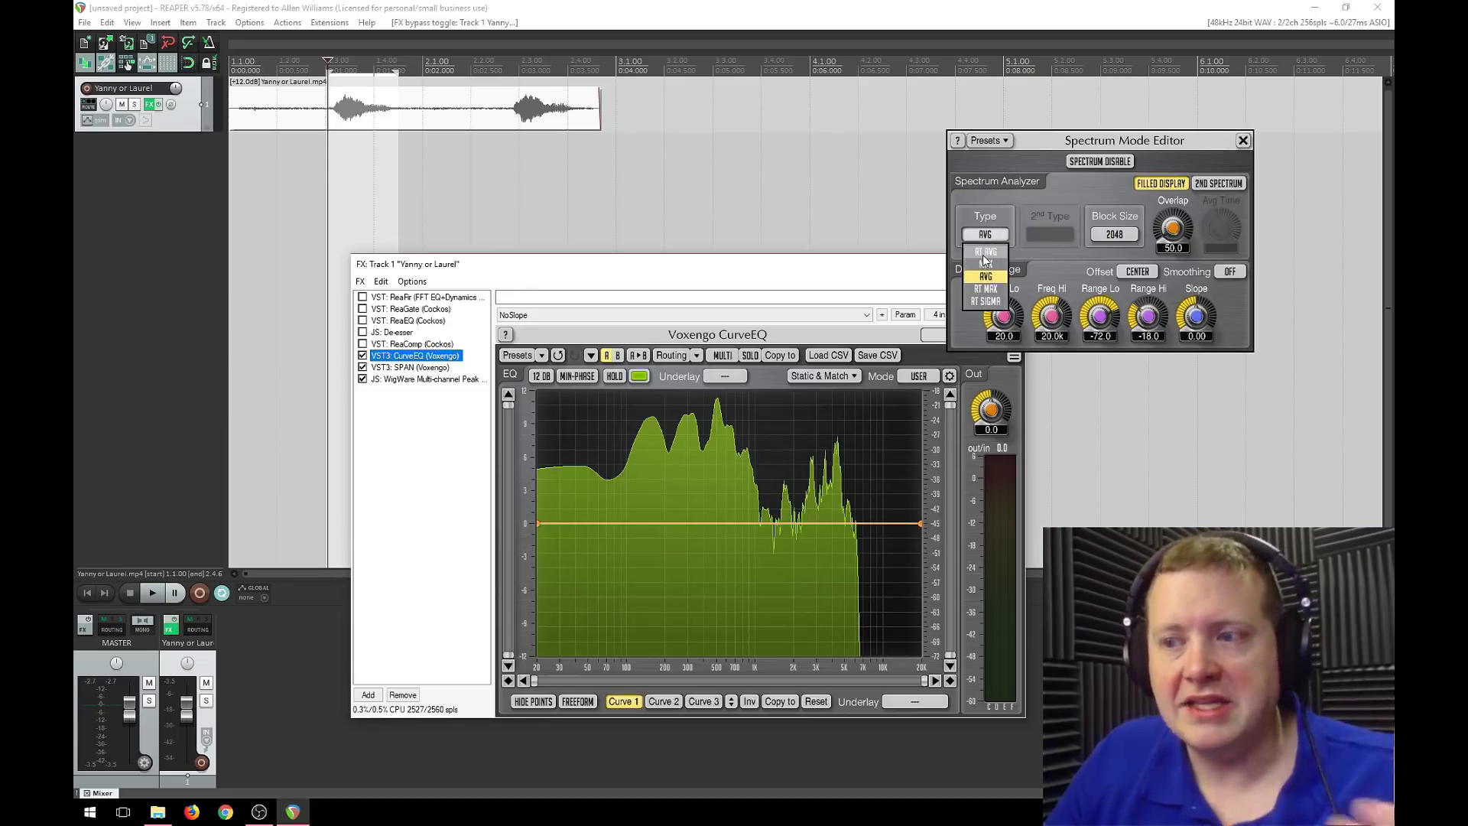
pyautogui.click(984, 254)
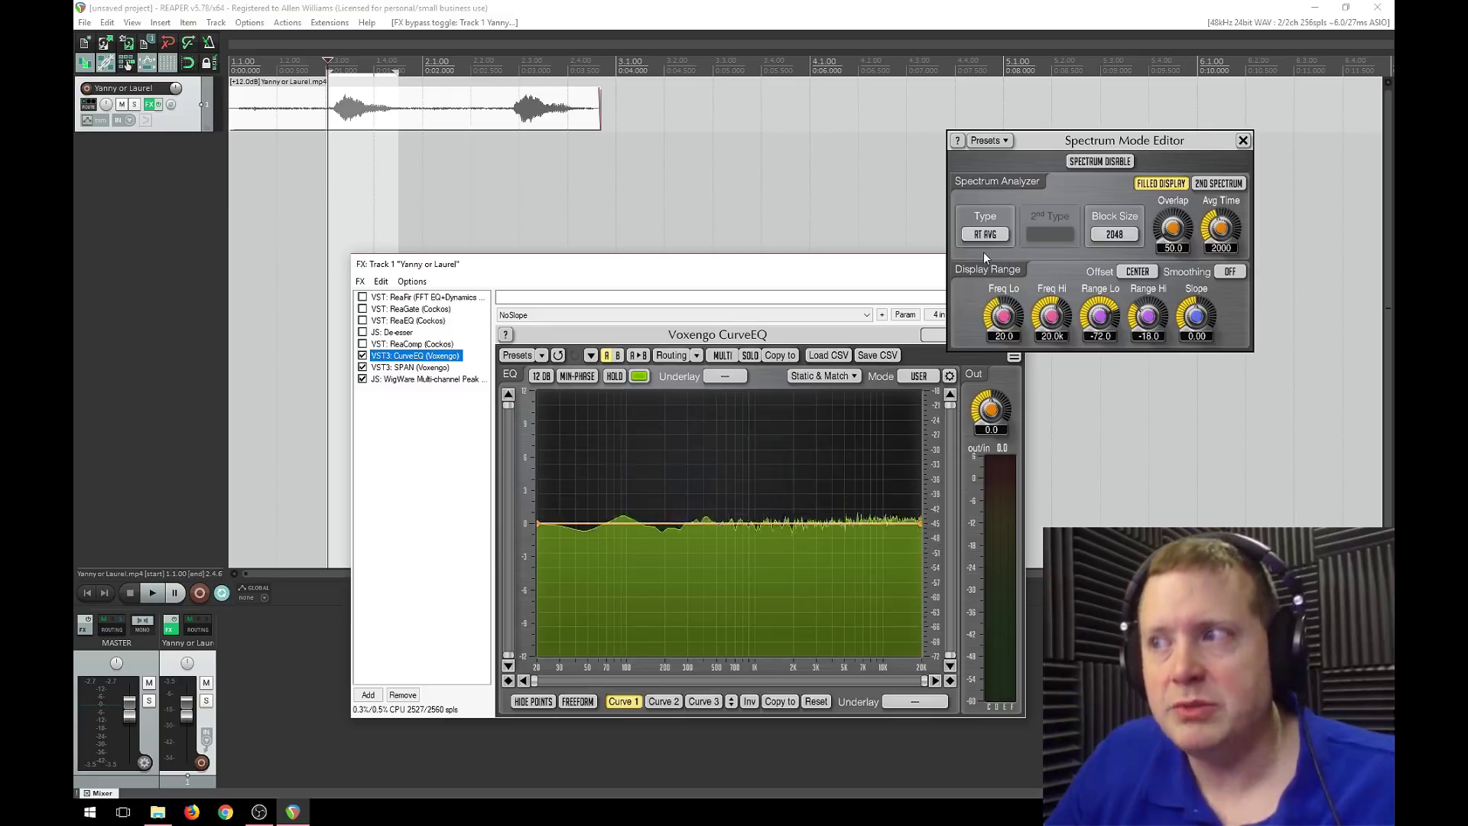
pyautogui.click(1222, 249)
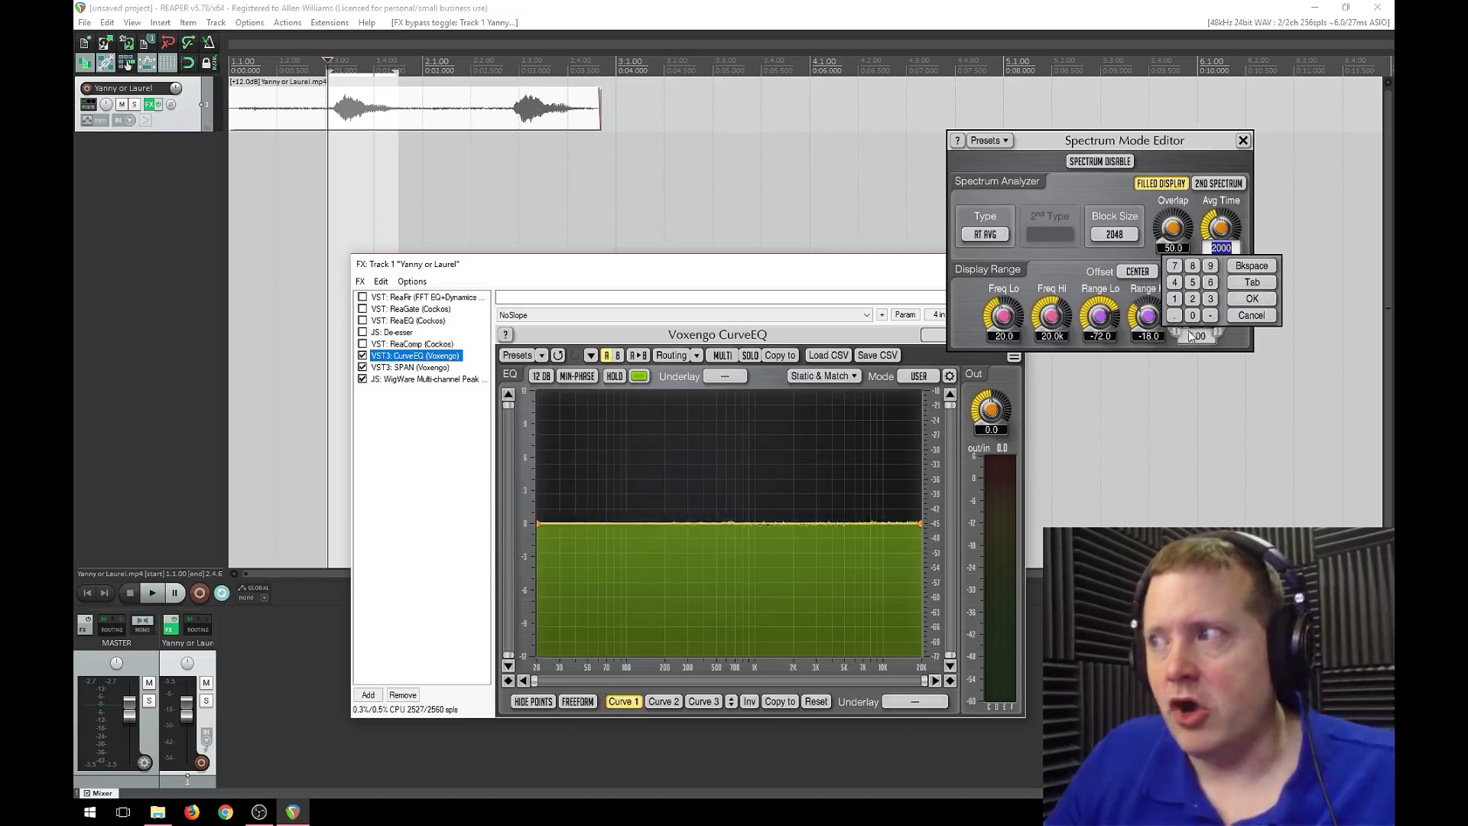
pyautogui.write('100')
pyautogui.click(1258, 300)
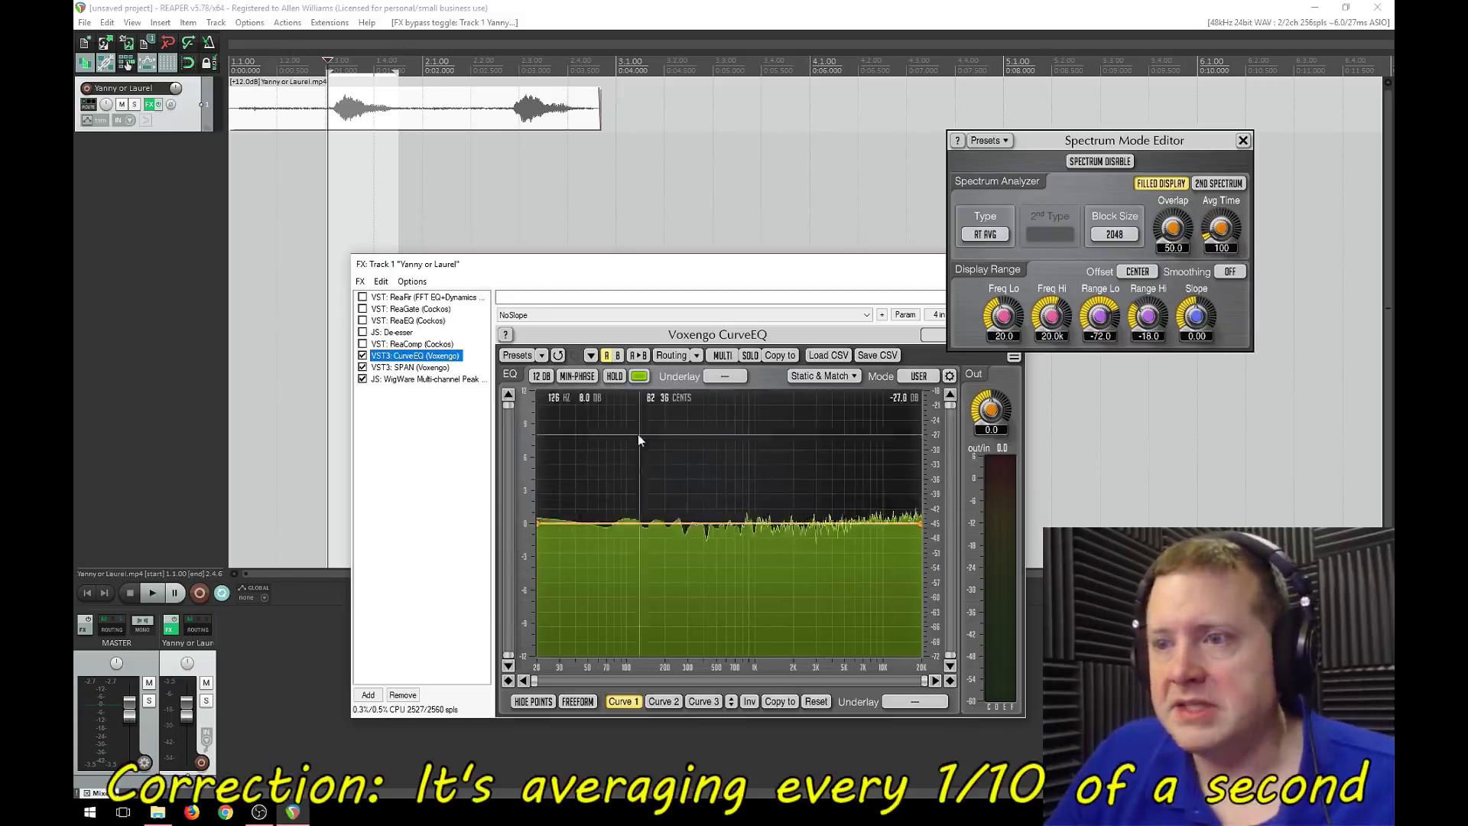
# Play the selected word to examine its real-time spectrum, and close the spectrum mode editor.
pyautogui.press('space')
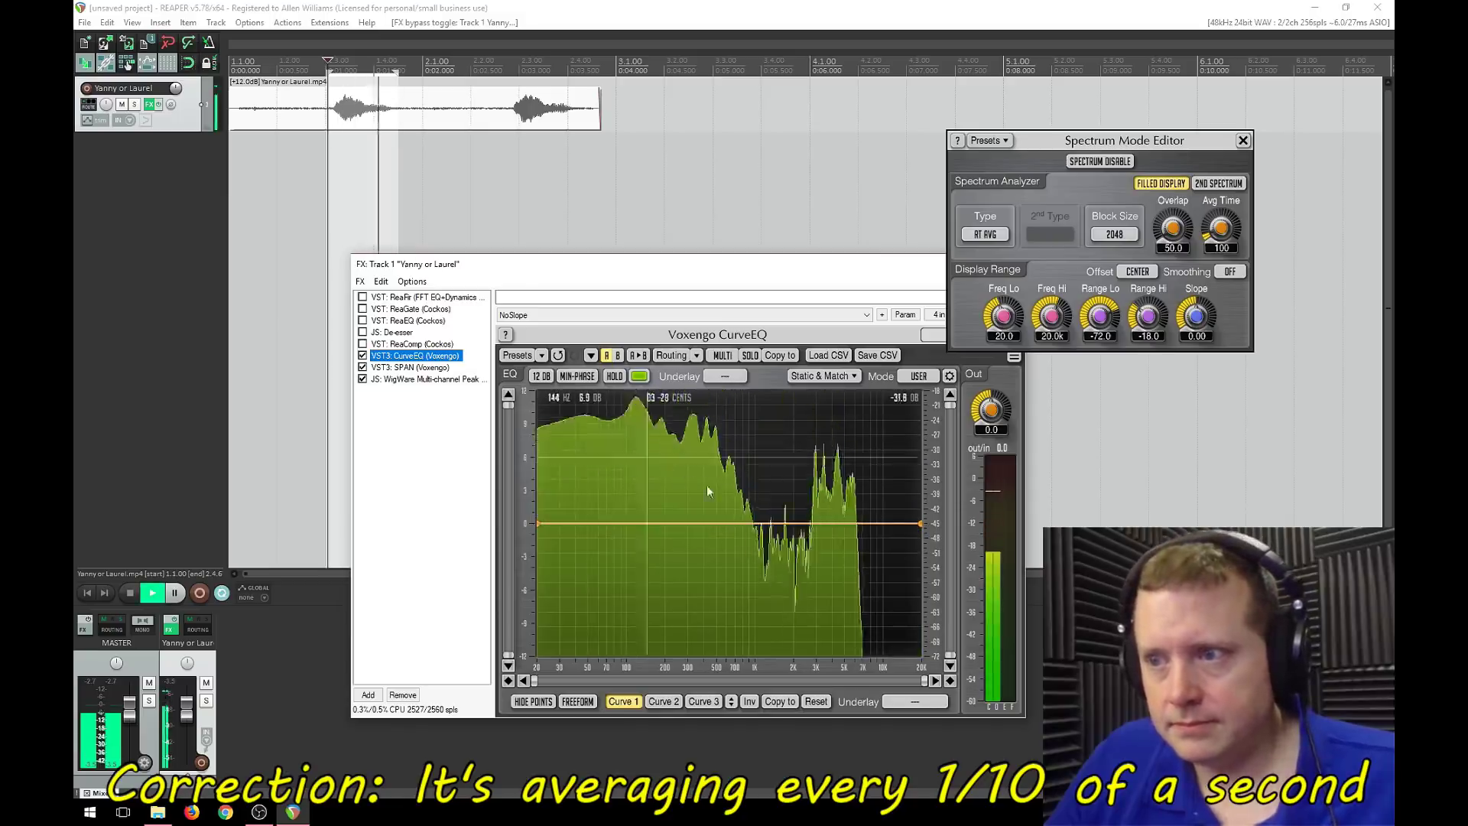
pyautogui.press('space')
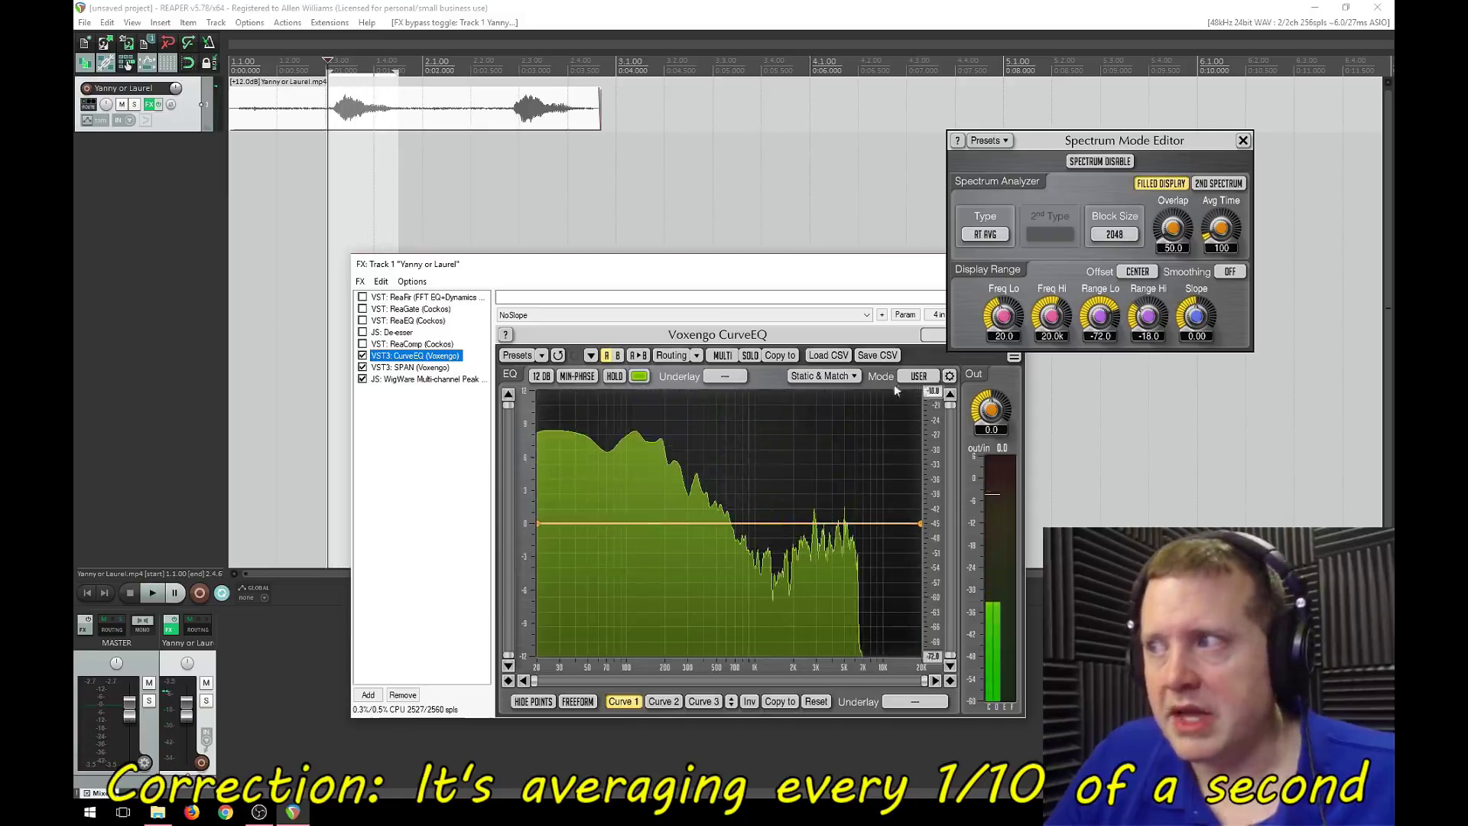
pyautogui.click(1242, 141)
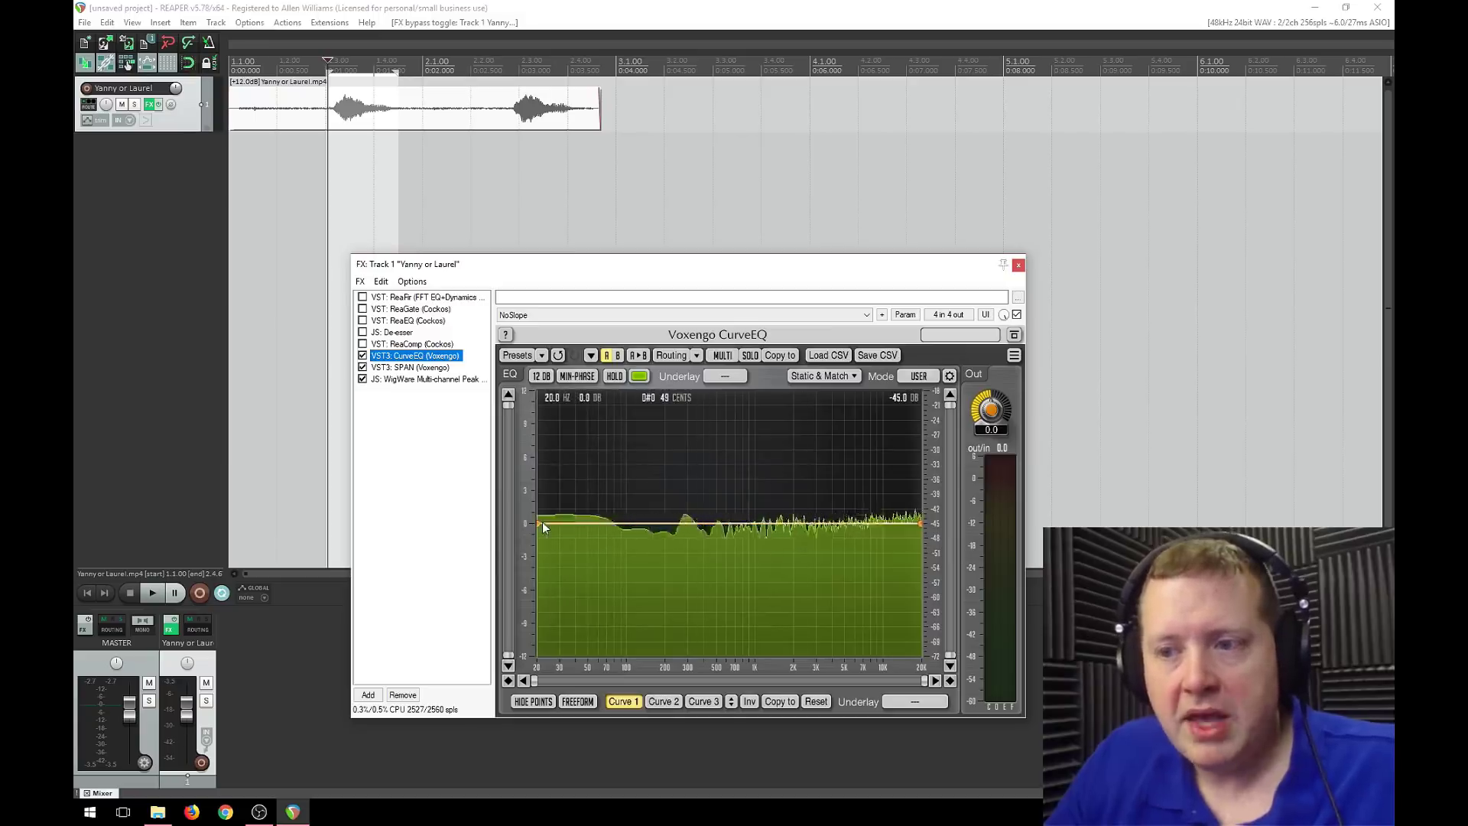
# Lower both end points of the CurveEQ curve to about -12 dB and play the selected word with it.
pyautogui.moveTo(538, 524); pyautogui.dragTo(539, 654)
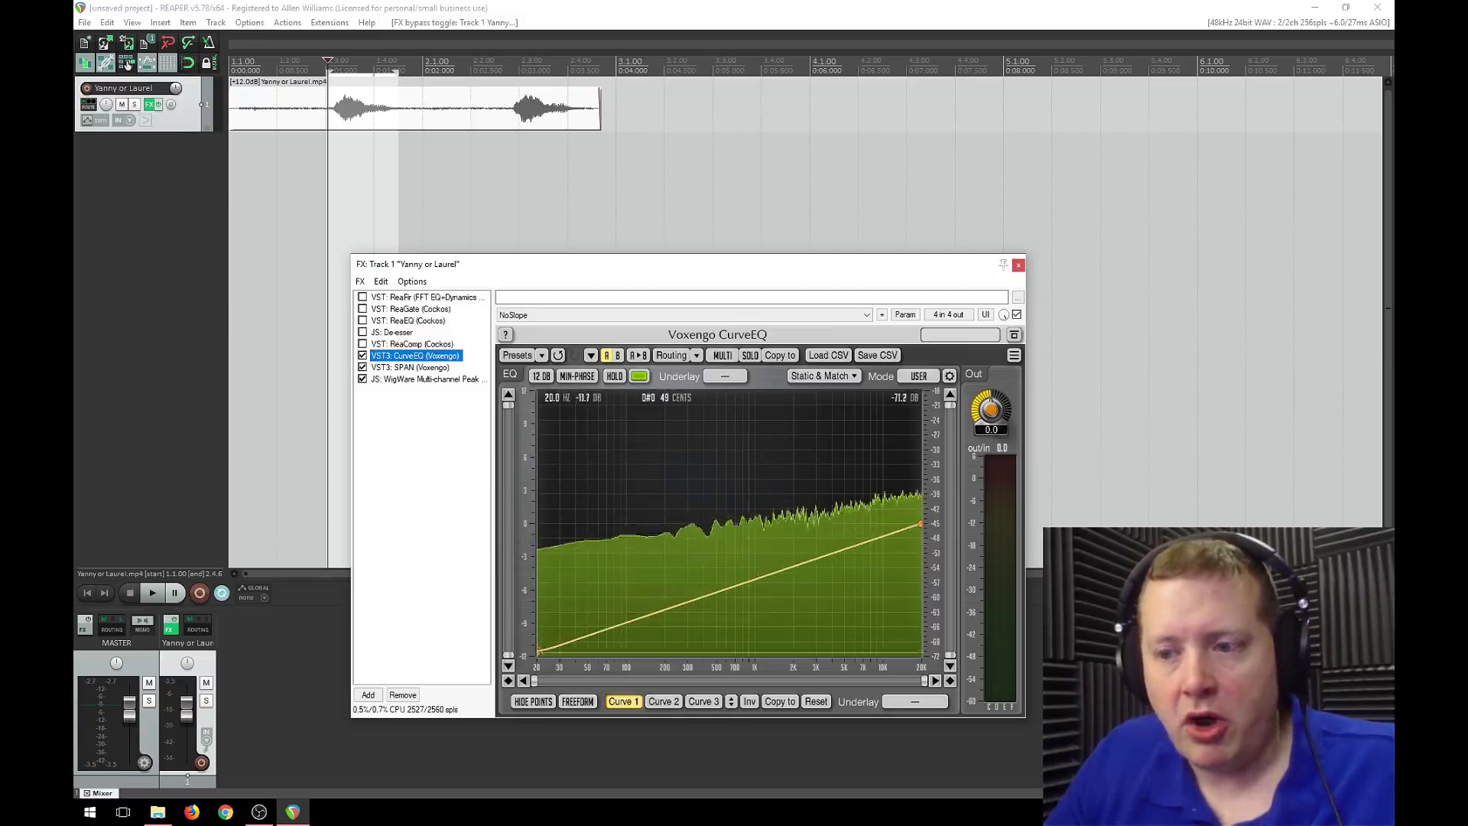
pyautogui.moveTo(923, 526); pyautogui.dragTo(922, 653)
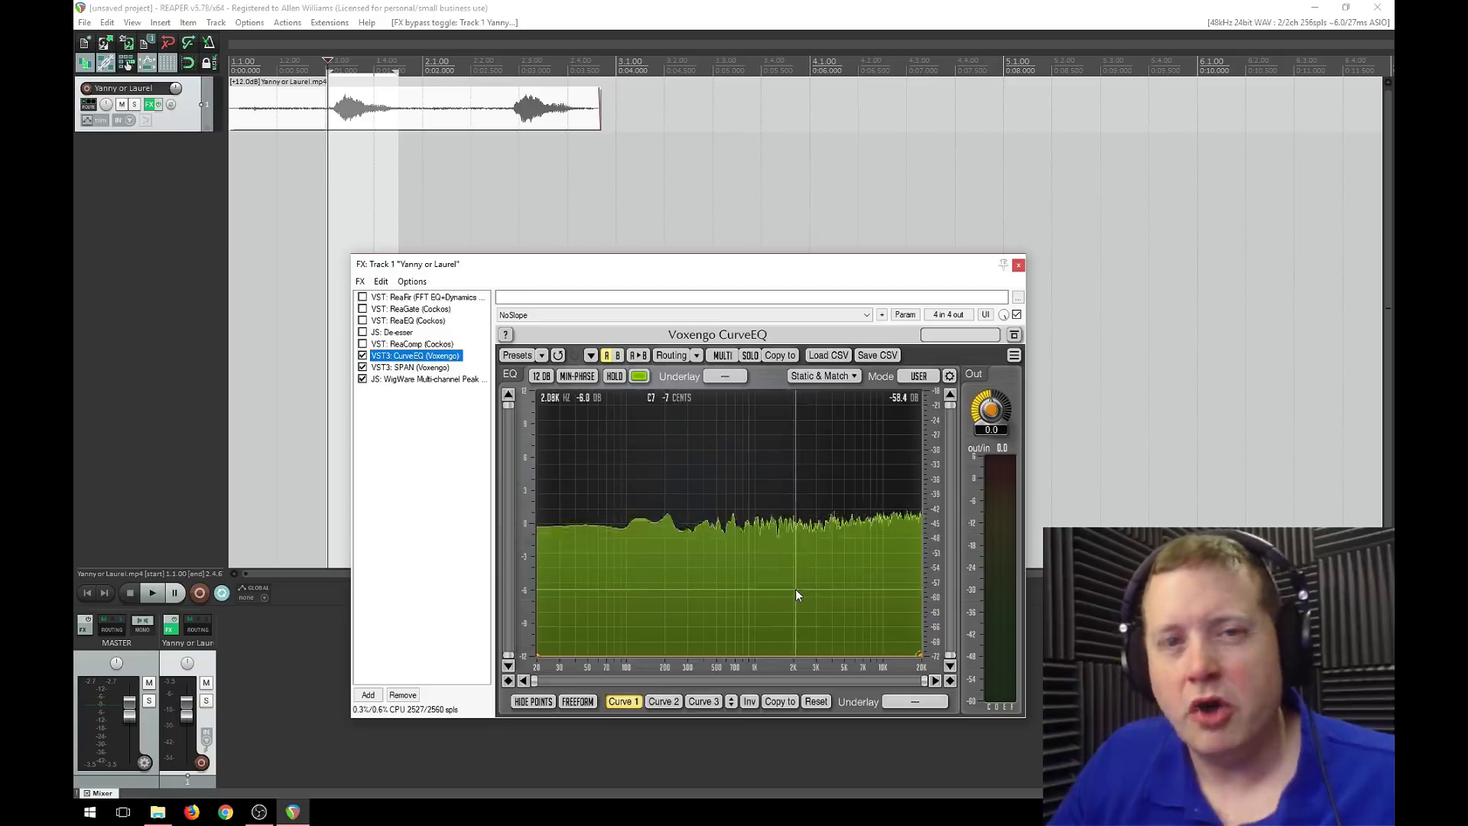
pyautogui.press('space')
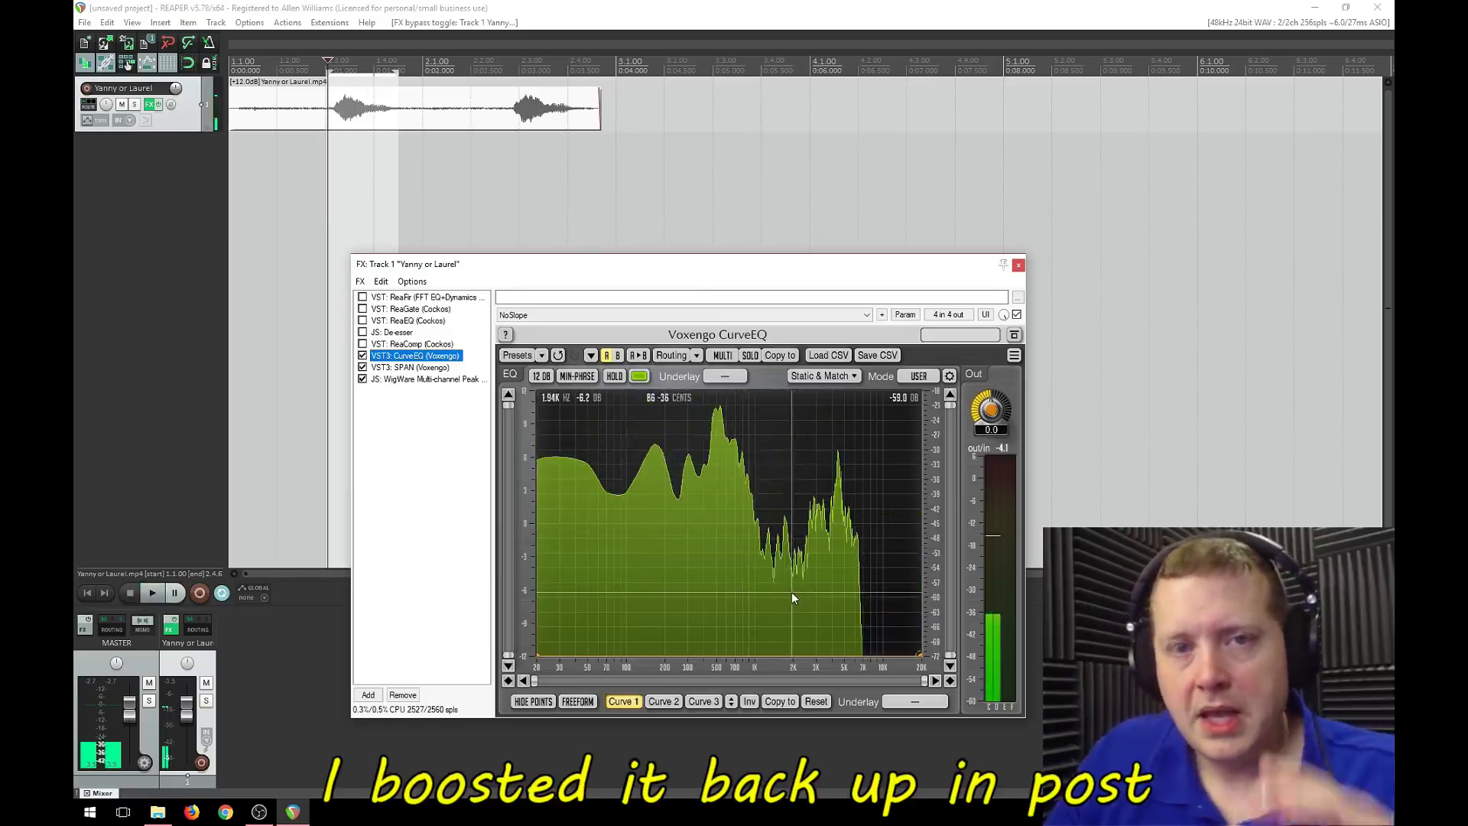
# Add seven control points spread across the CurveEQ curve and lower them all to -12 dB.
pyautogui.click(730, 635)
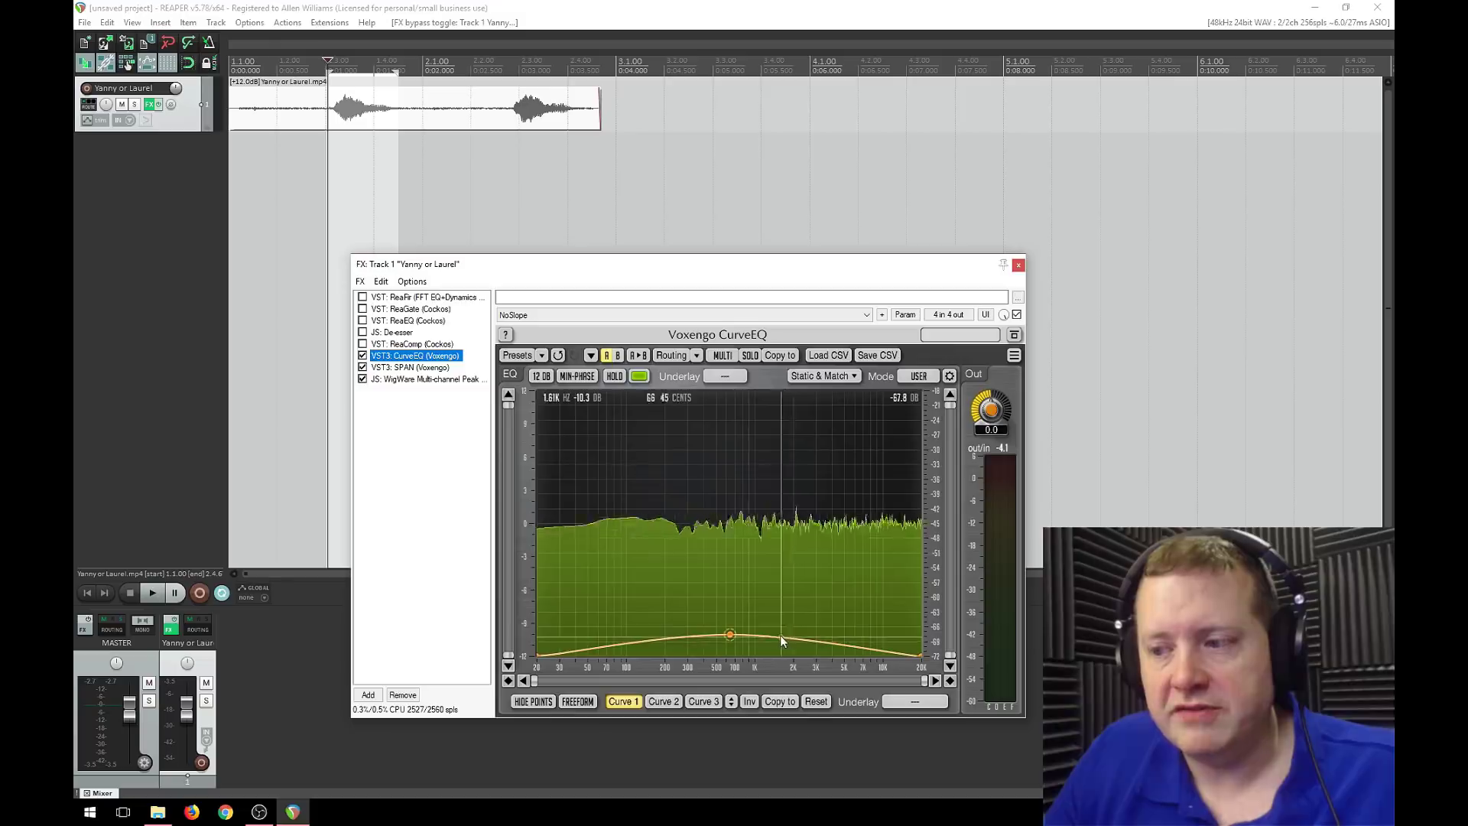
pyautogui.moveTo(829, 639)
pyautogui.mouseDown()
pyautogui.moveTo(829, 656)
pyautogui.moveTo(831, 634)
pyautogui.mouseUp()
pyautogui.moveTo(640, 644); pyautogui.dragTo(635, 630)
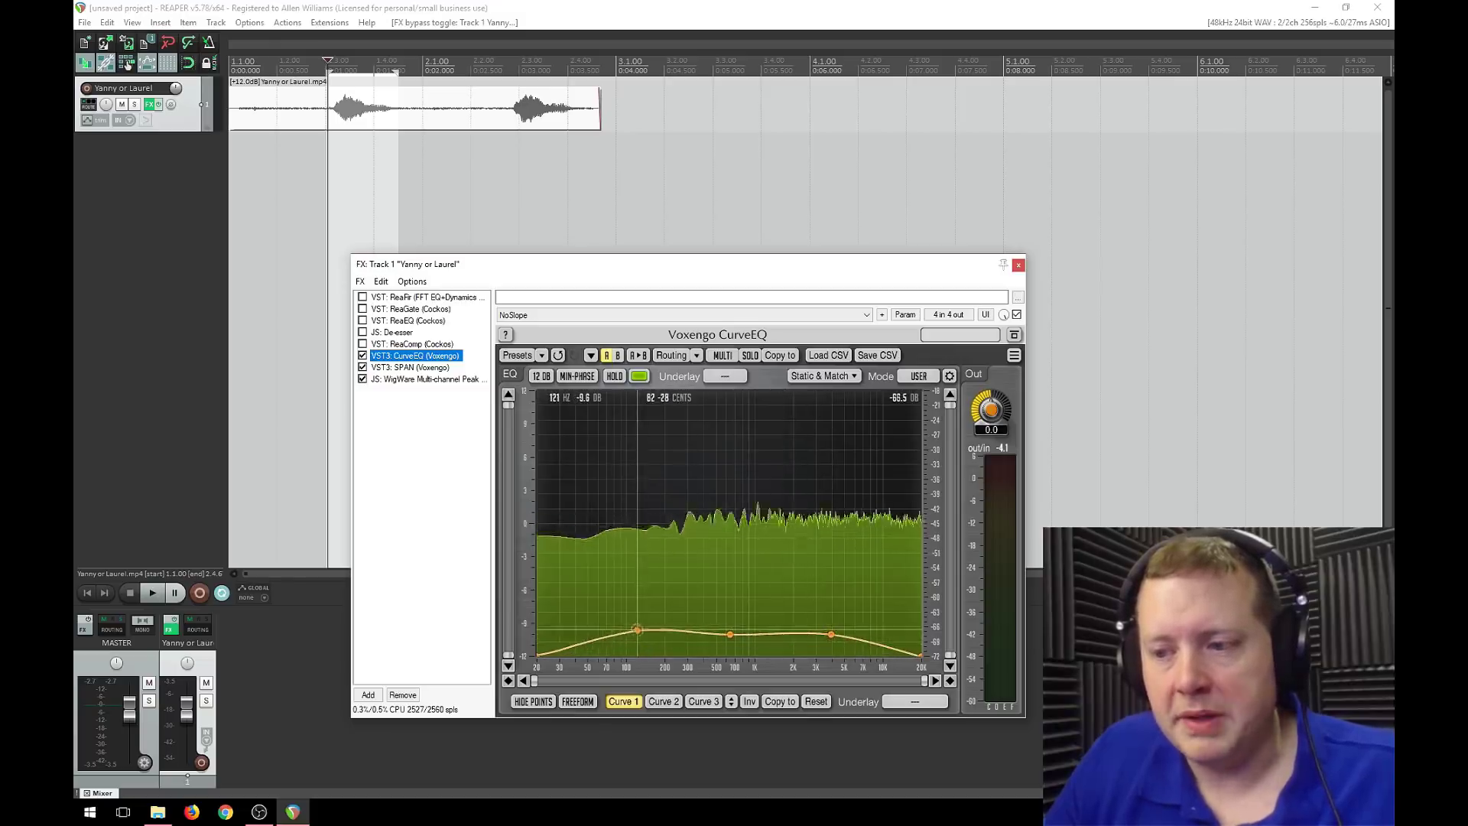
pyautogui.click(584, 639)
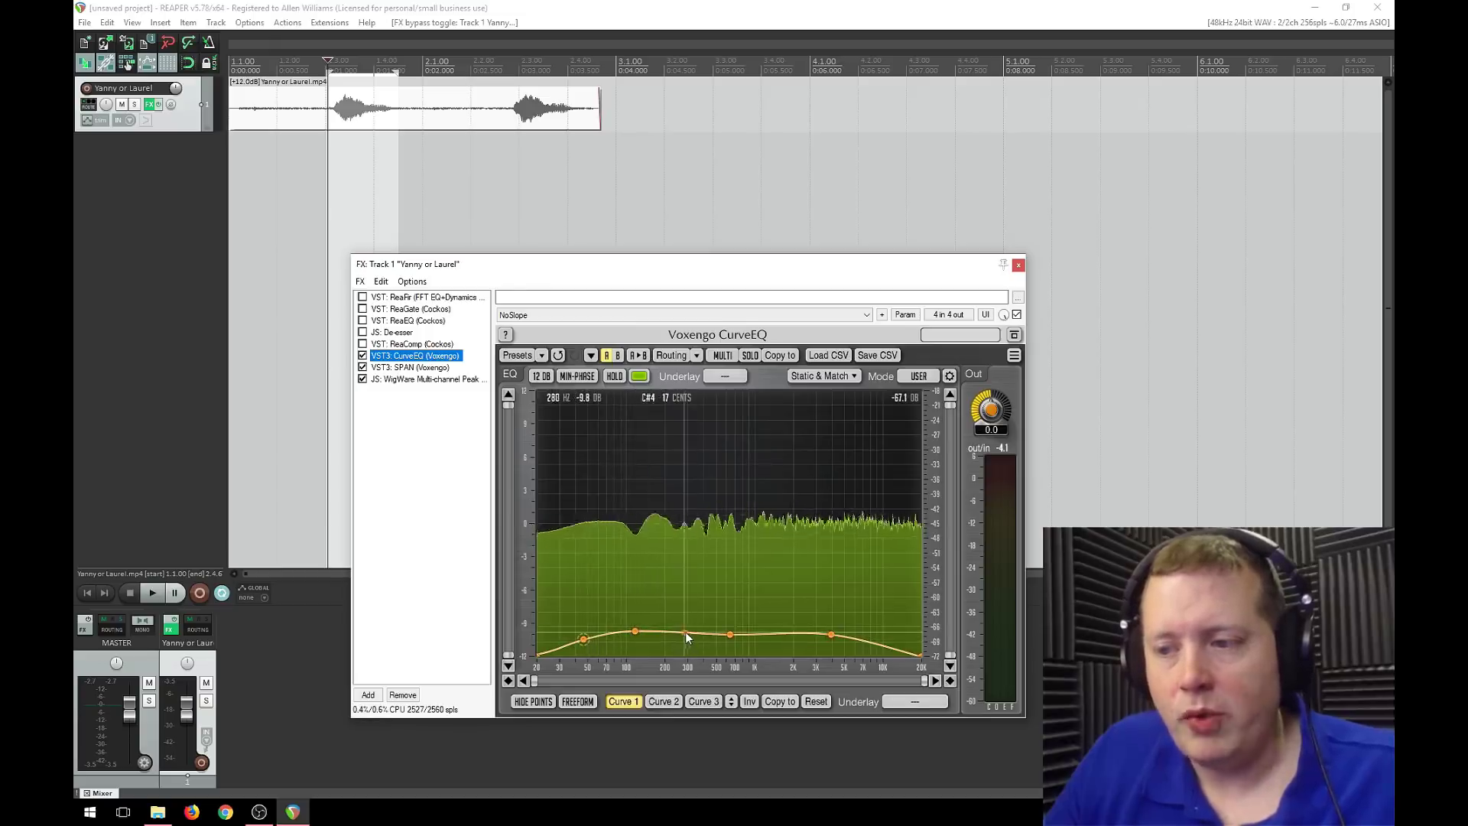
pyautogui.click(684, 631)
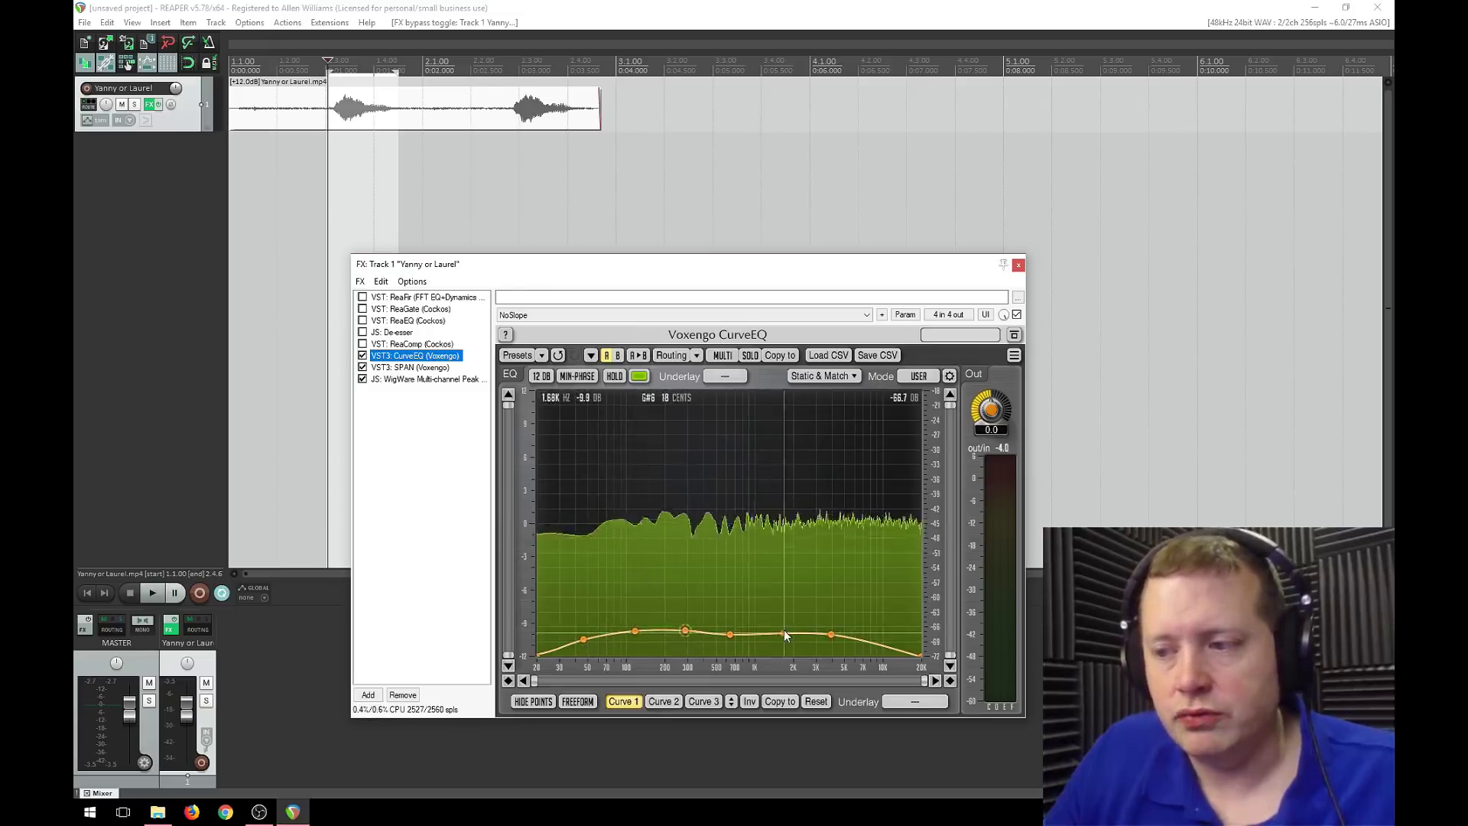
pyautogui.click(782, 629)
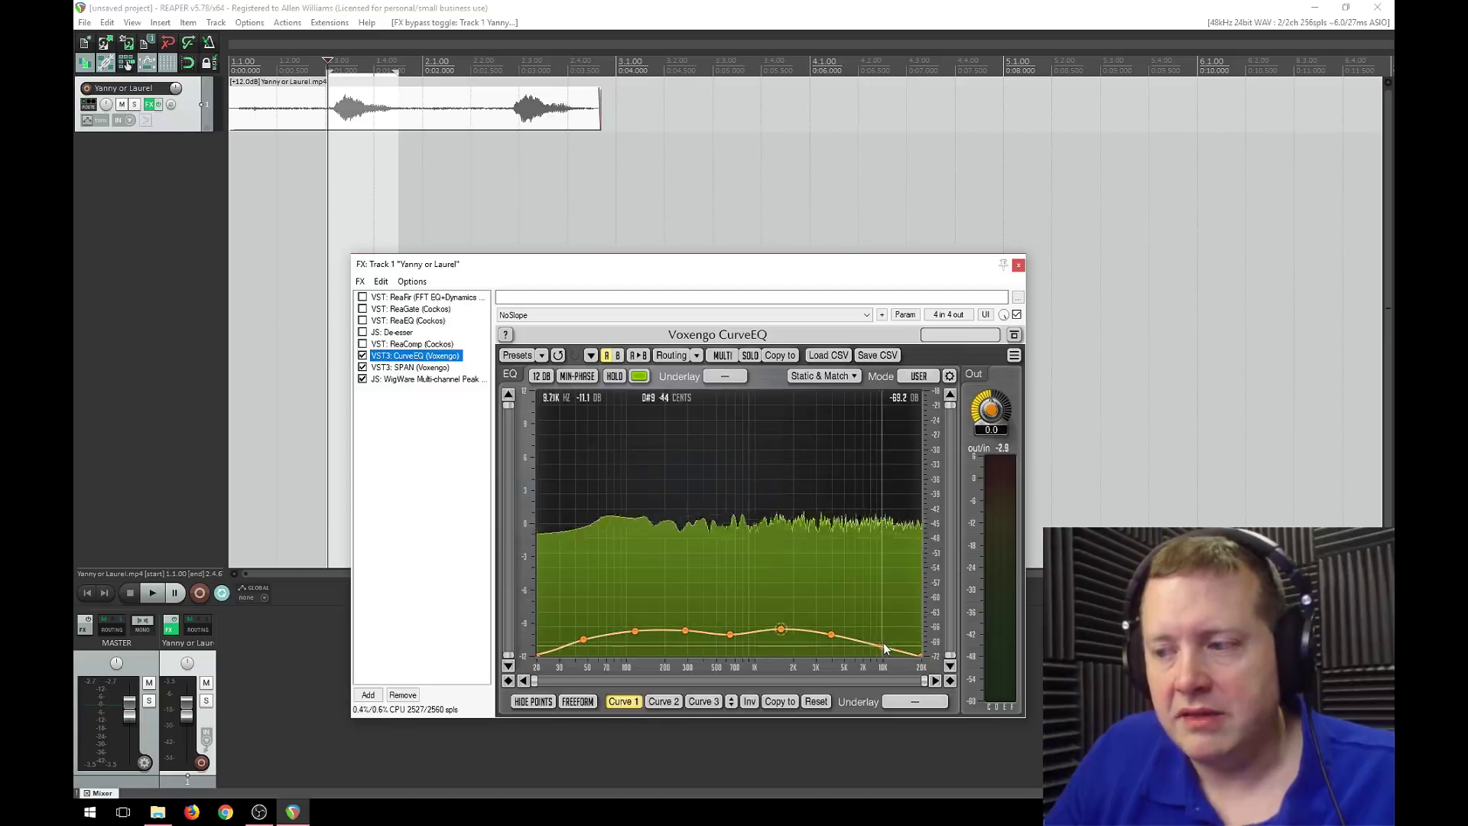
pyautogui.click(881, 653)
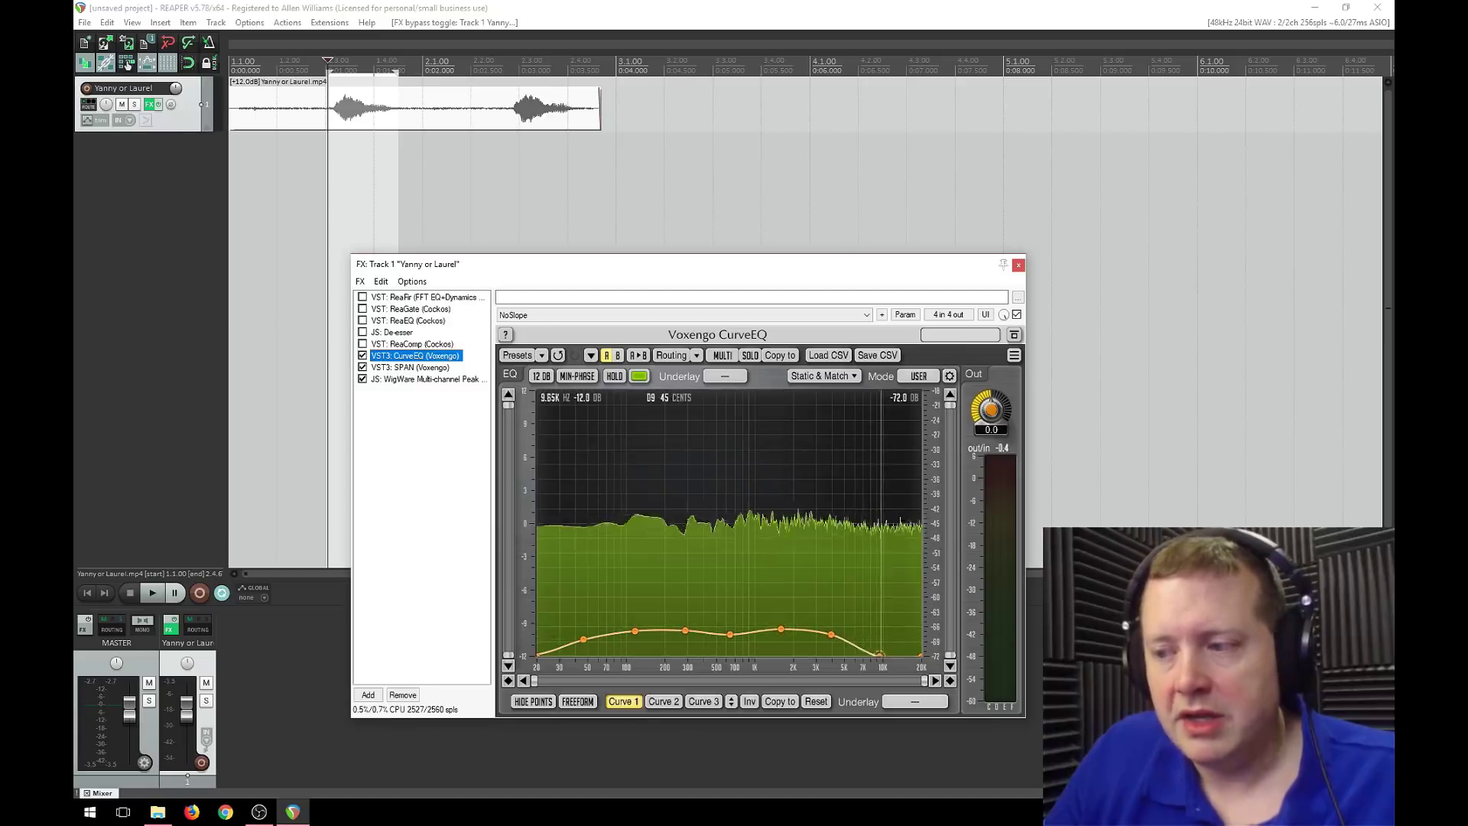
pyautogui.moveTo(831, 634); pyautogui.dragTo(581, 655)
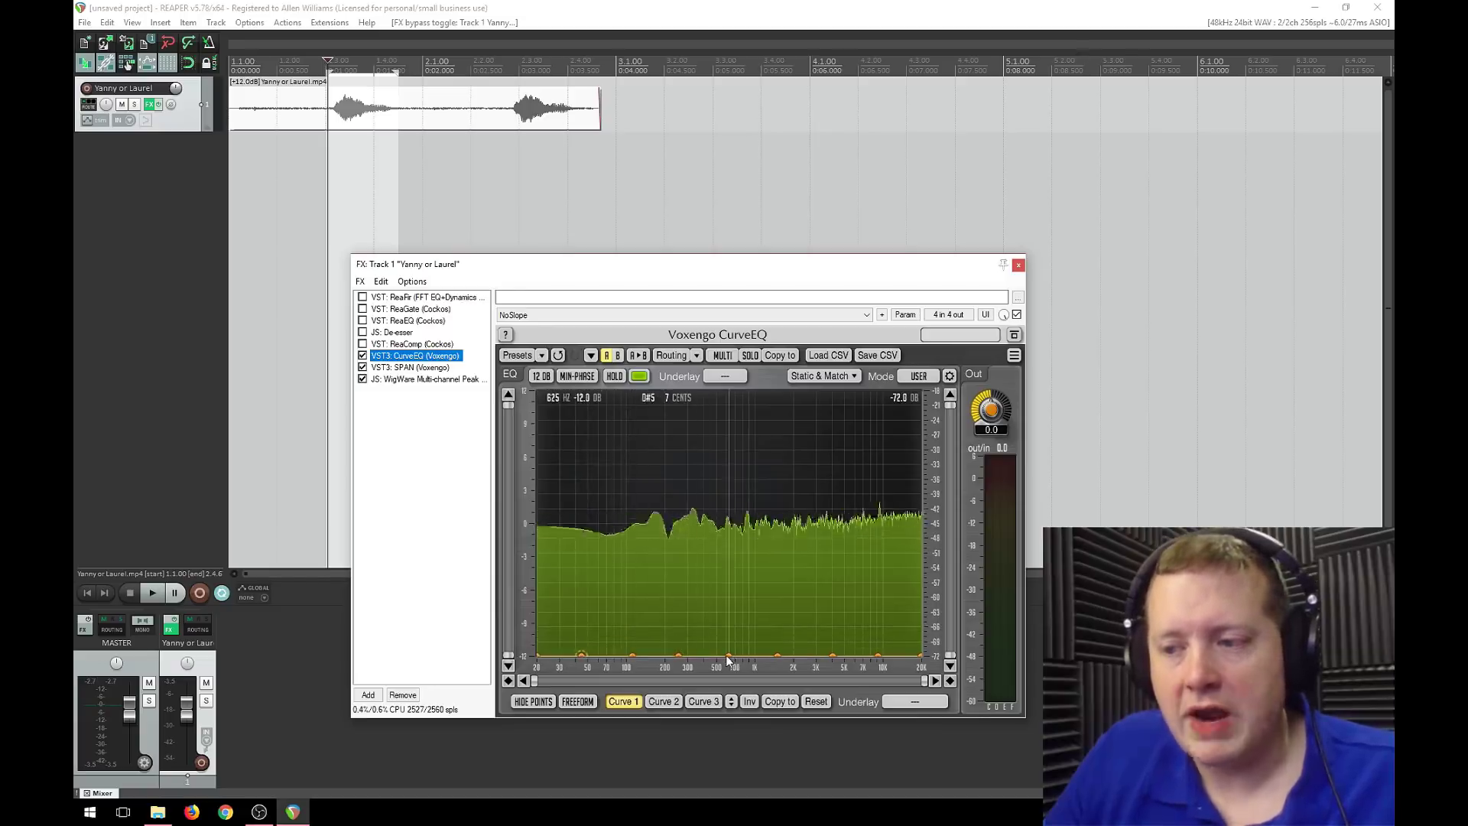
# Raise a narrow peak from the flattened curve, shift it down to about 71 Hz at 8.3 dB, and lower its point to -12 dB near 790 Hz.
pyautogui.moveTo(730, 657); pyautogui.dragTo(728, 529)
pyautogui.moveTo(640, 521); pyautogui.dragTo(640, 453)
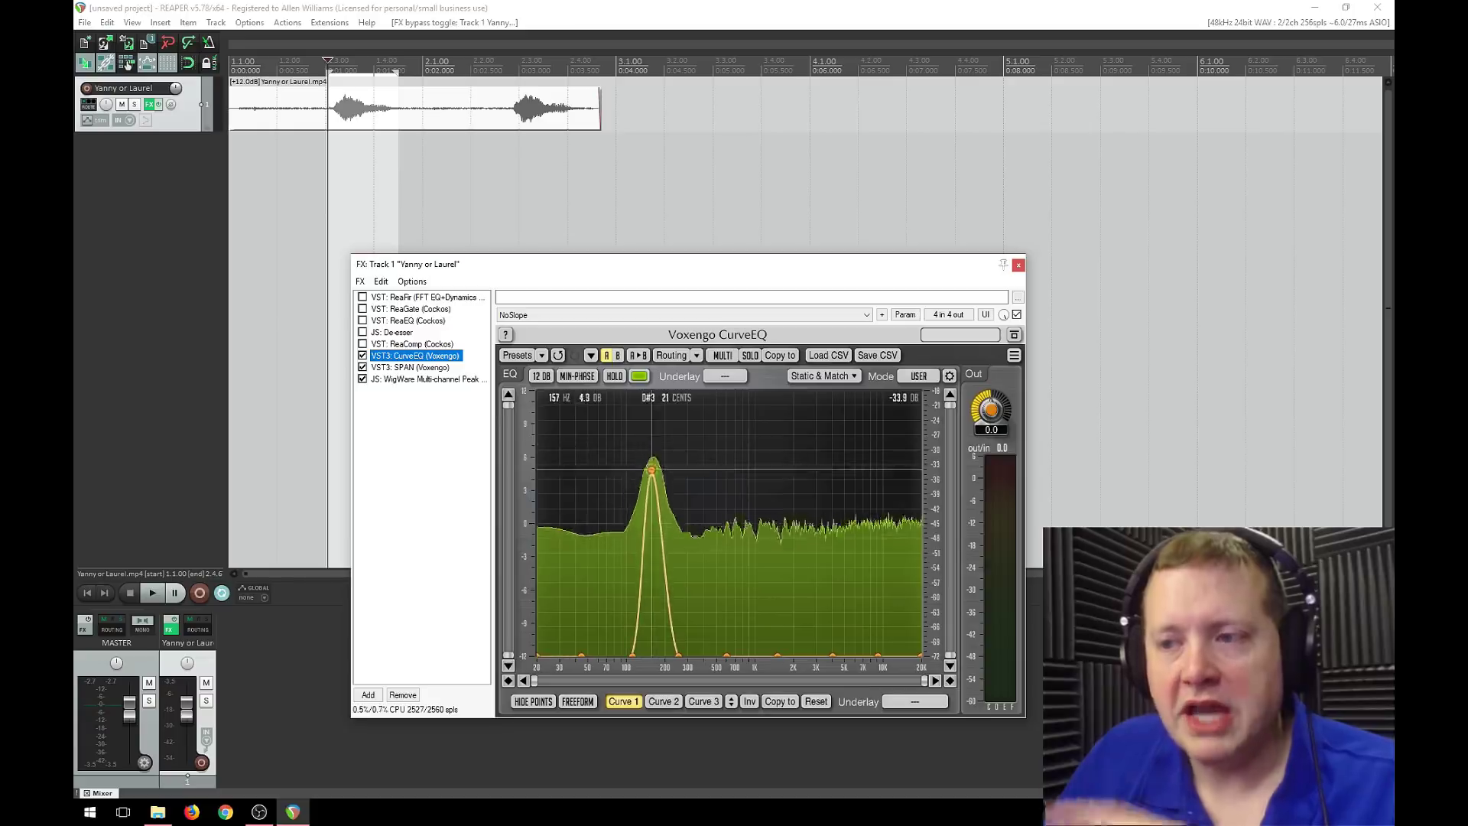
pyautogui.moveTo(651, 468); pyautogui.dragTo(607, 431)
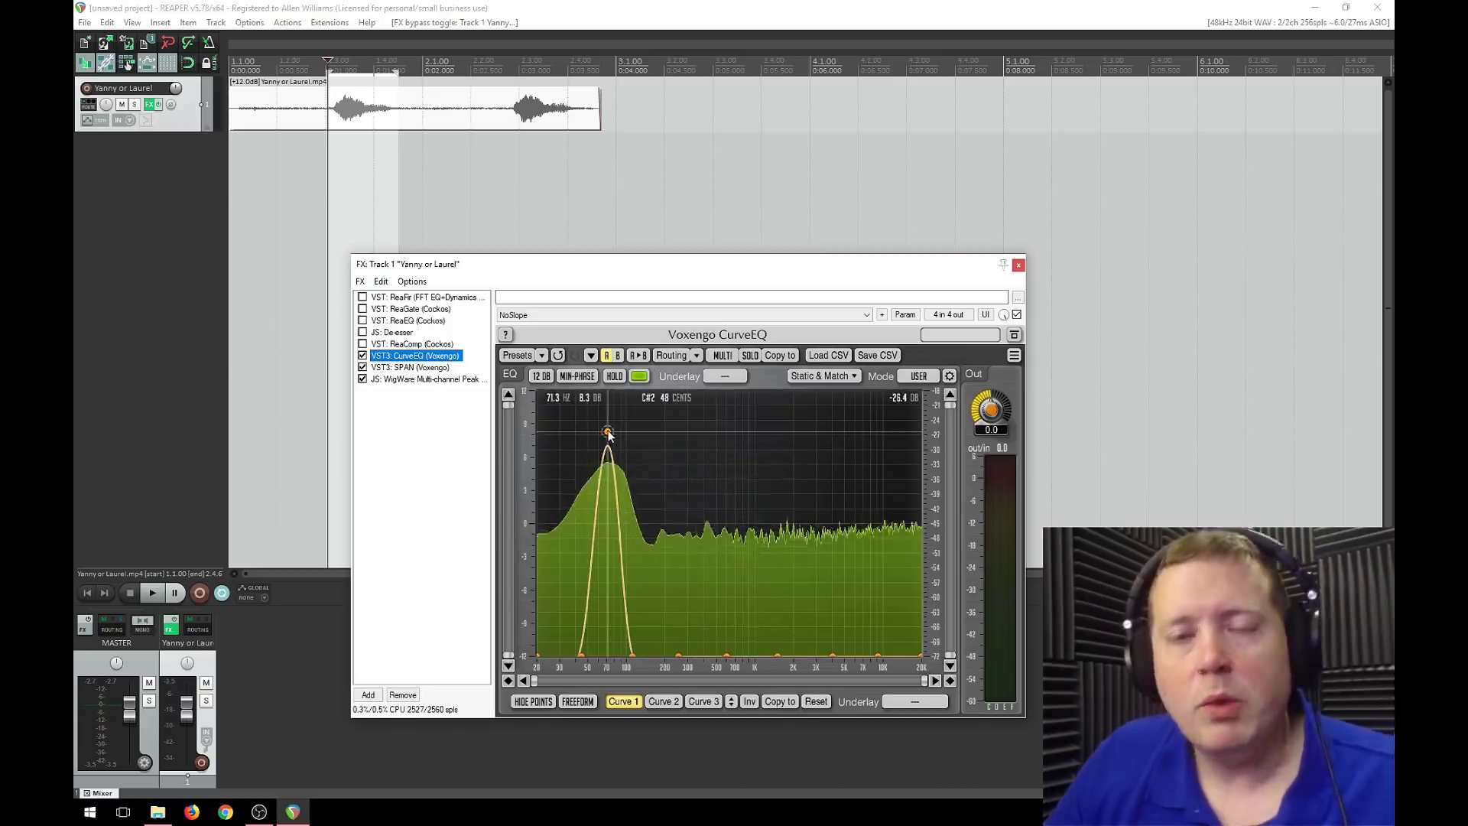
pyautogui.moveTo(607, 432); pyautogui.dragTo(741, 655)
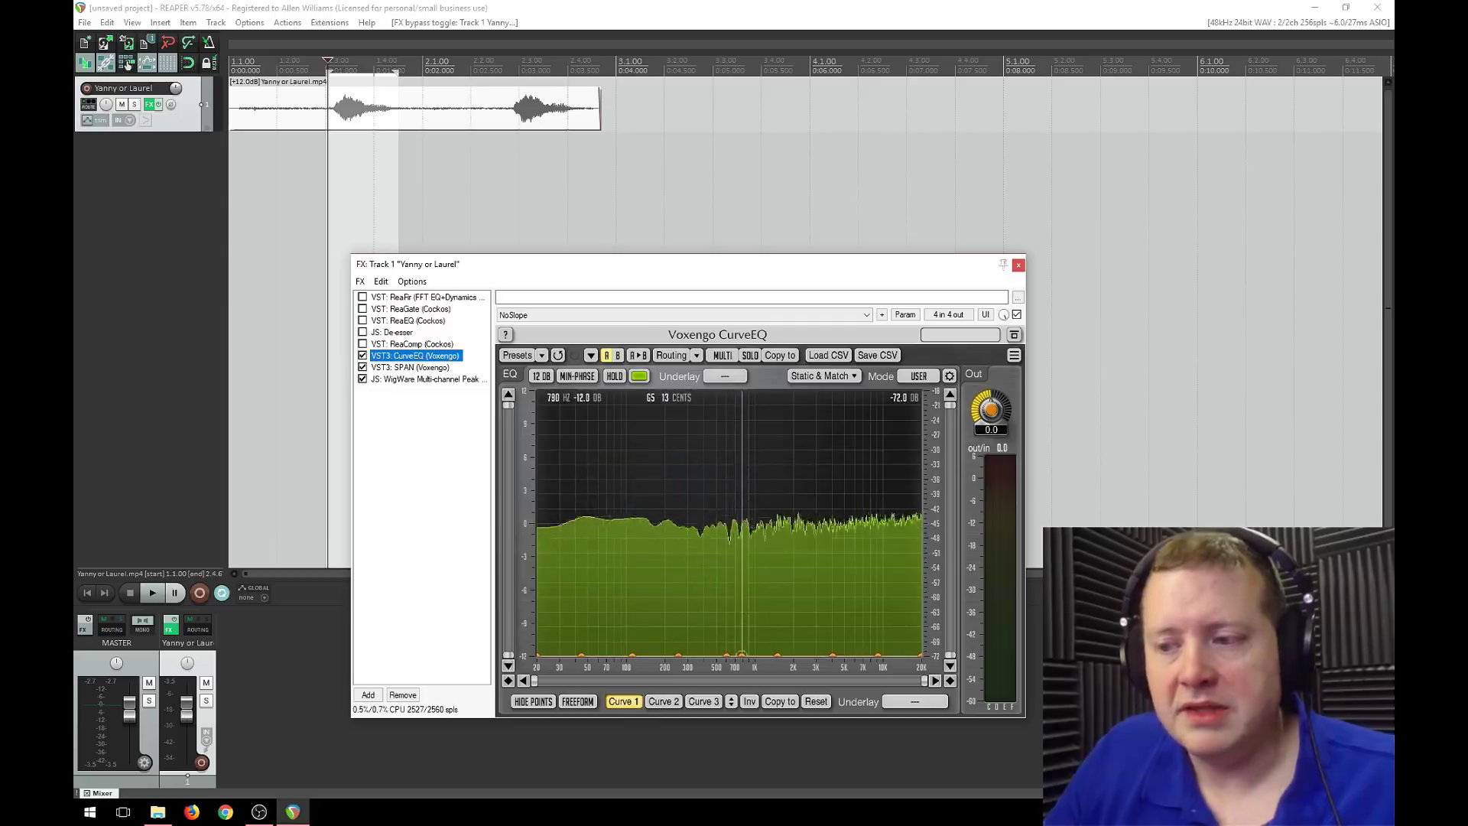
# Play the selected word while sweeping the narrow peak across the spectrum, leave it near 5.97 kHz at about -9.7 dB, and stop playback.
pyautogui.press('space')
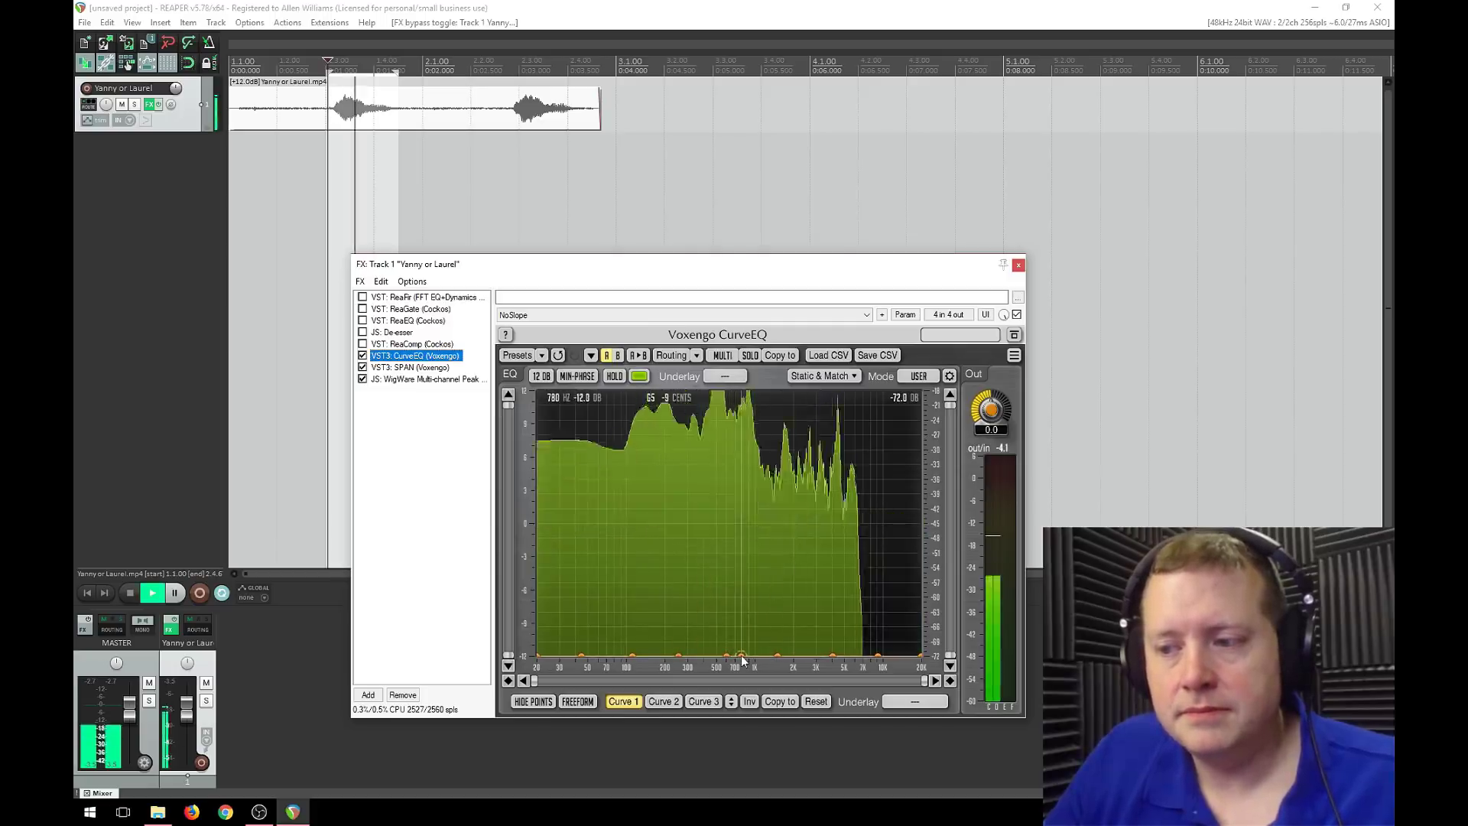
pyautogui.moveTo(741, 655); pyautogui.dragTo(918, 434)
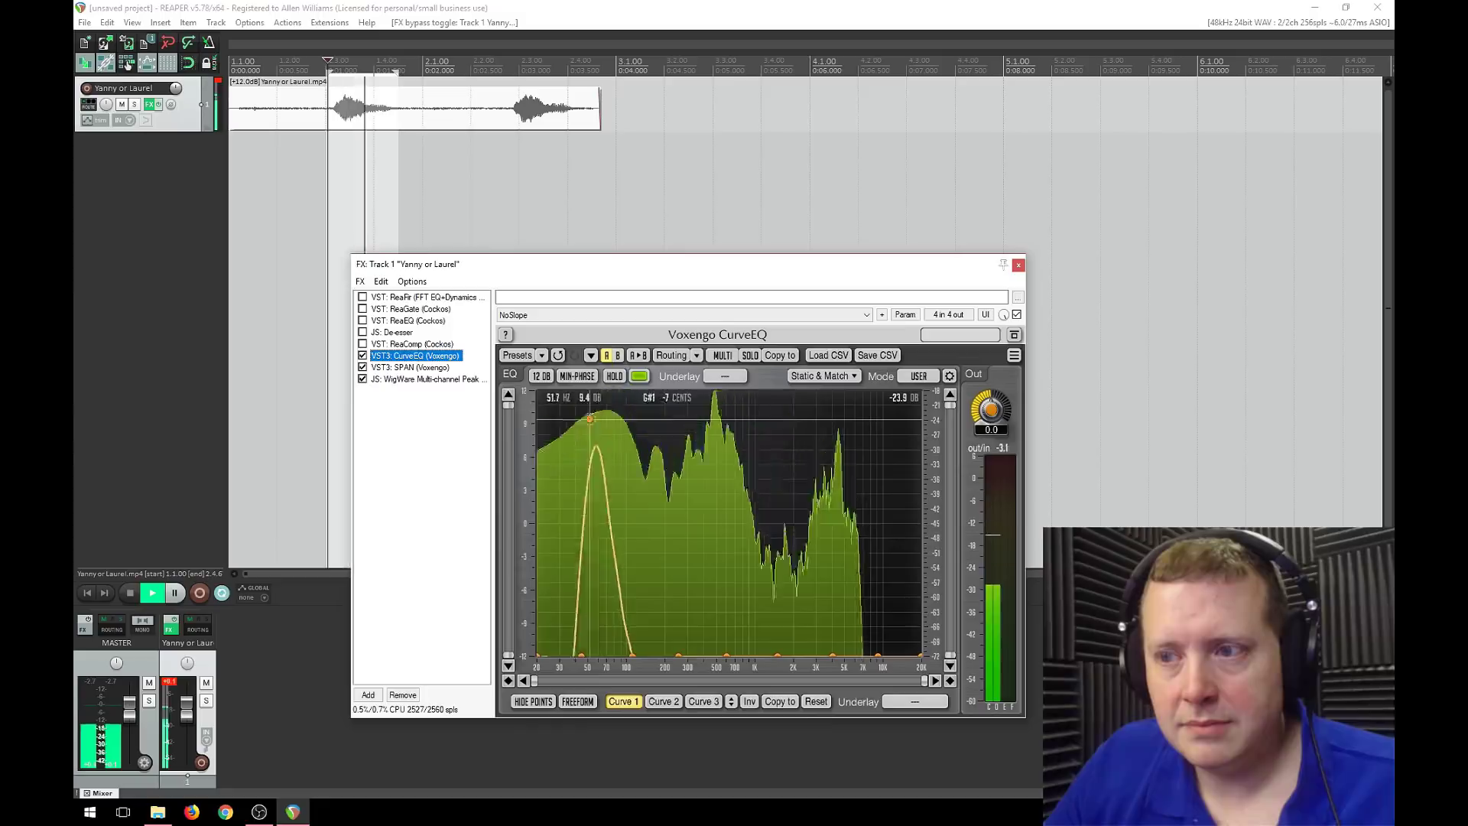
pyautogui.moveTo(563, 419); pyautogui.dragTo(645, 451)
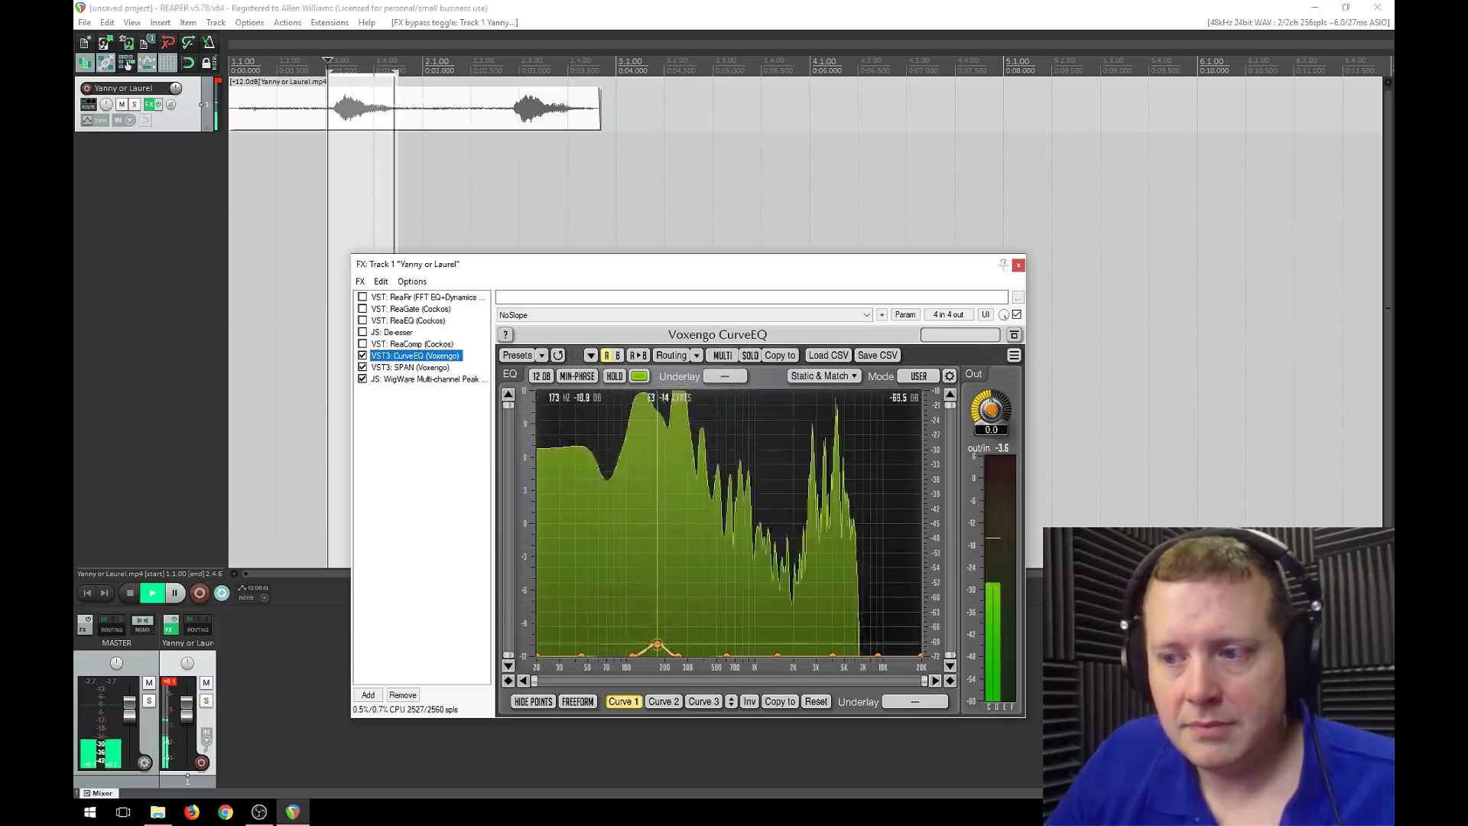
pyautogui.moveTo(654, 655); pyautogui.dragTo(853, 631)
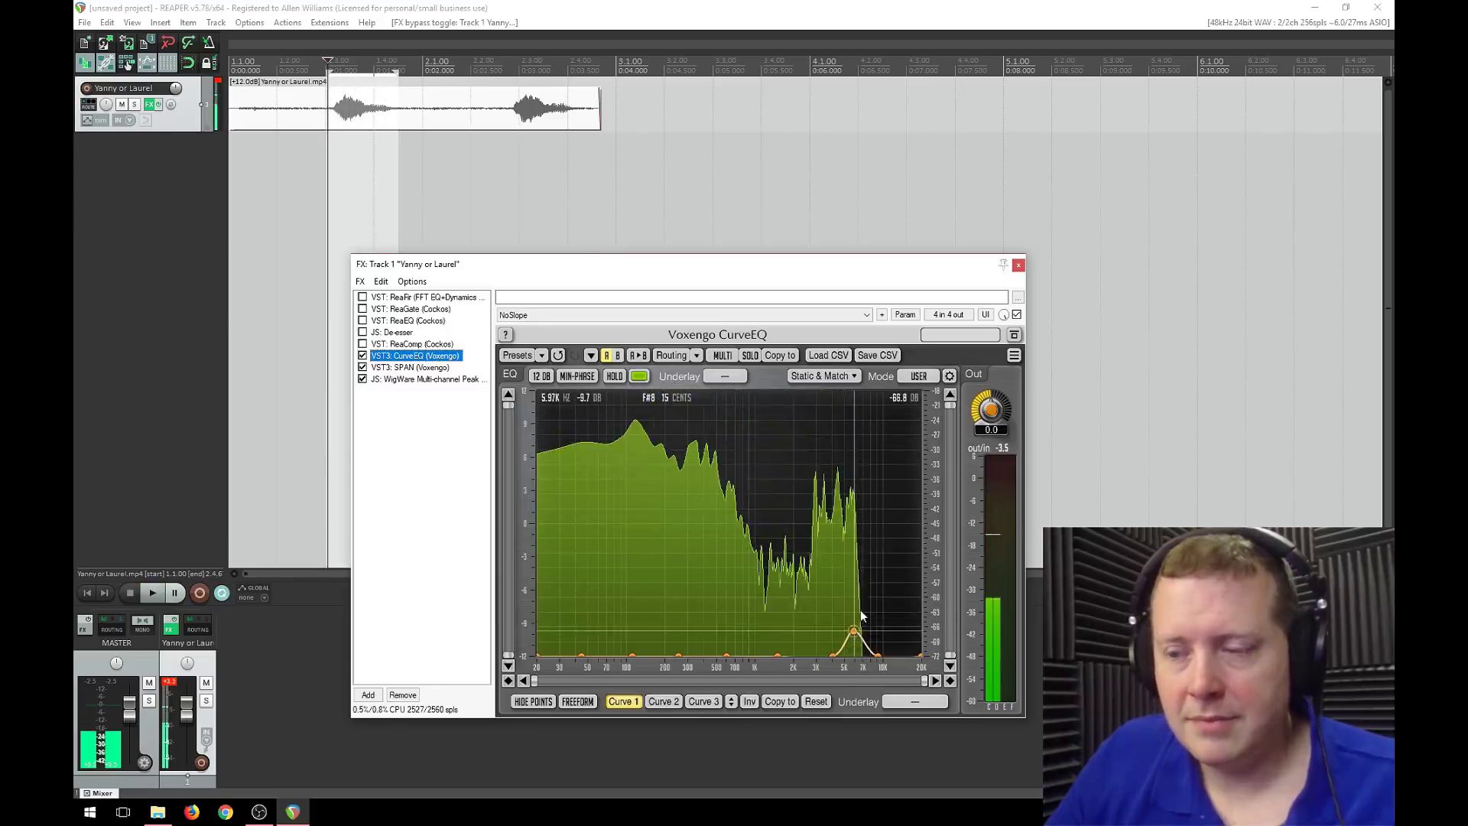
pyautogui.press('space')
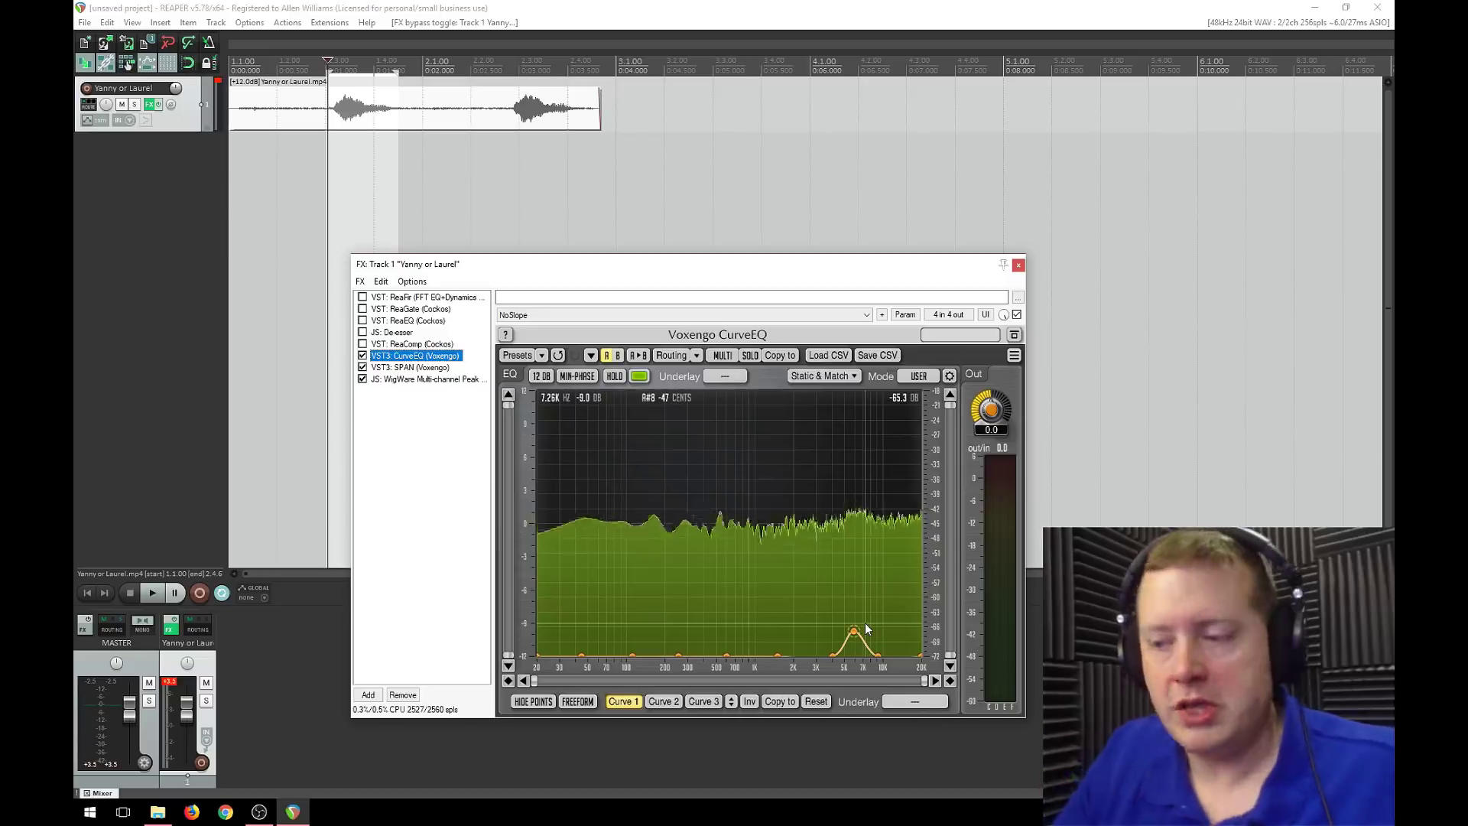
# Replay the word while sweeping the peak down through about 148 Hz and 72 Hz, lower it to -12 dB near 33 Hz, and stop playback.
pyautogui.press('space')
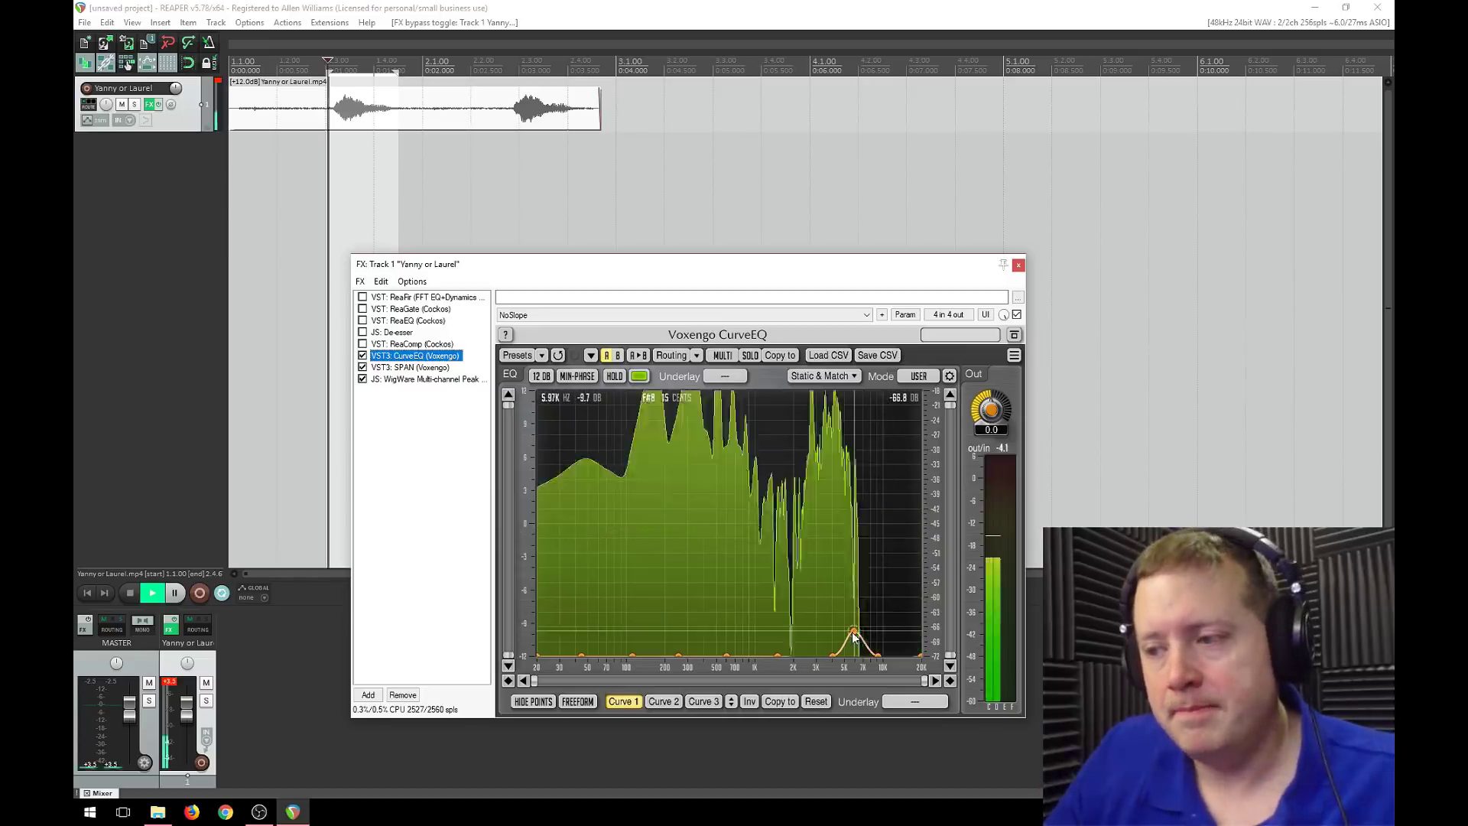
pyautogui.moveTo(853, 631); pyautogui.dragTo(712, 619)
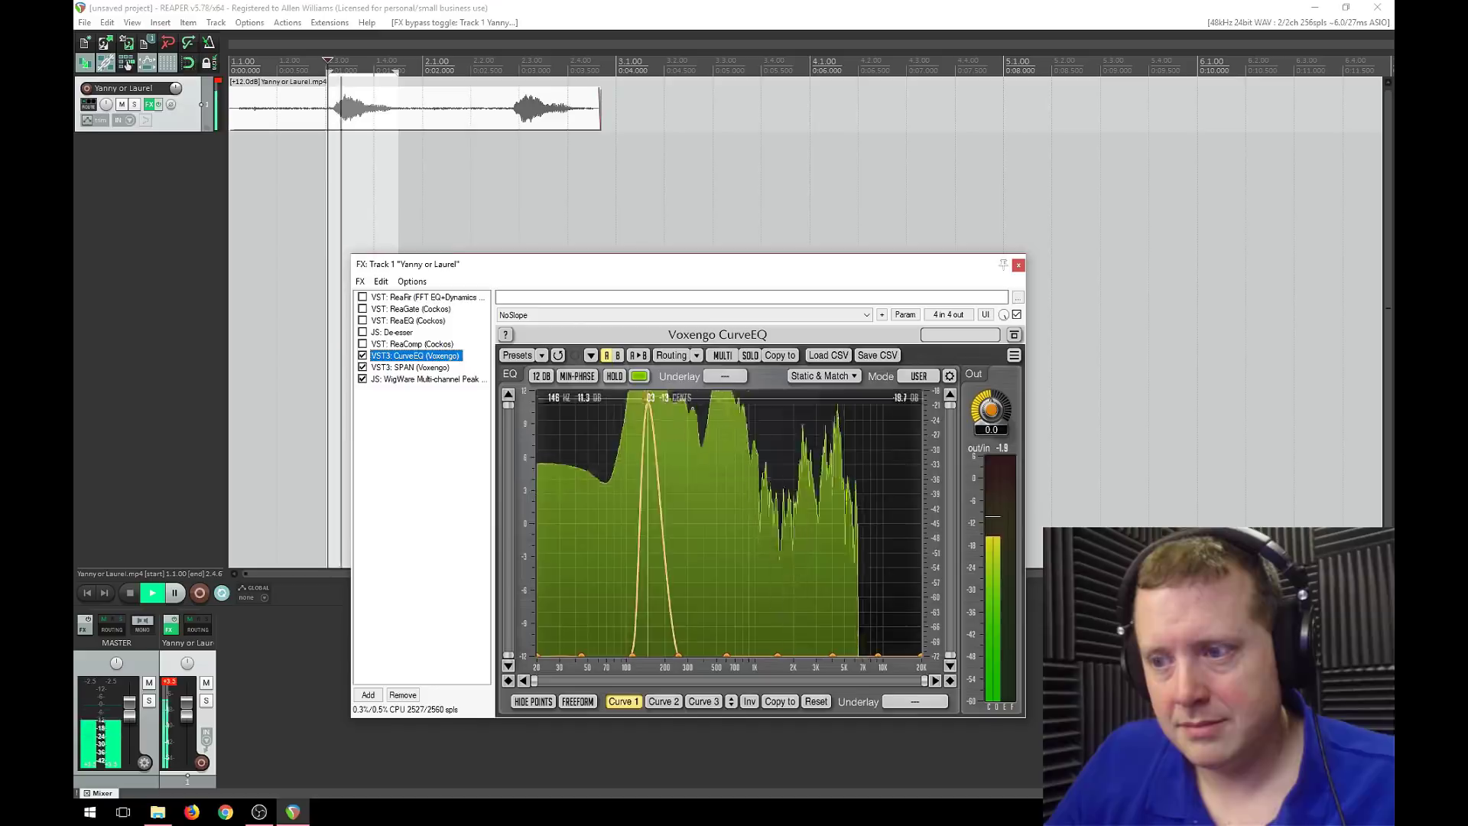
pyautogui.moveTo(649, 396); pyautogui.dragTo(608, 436)
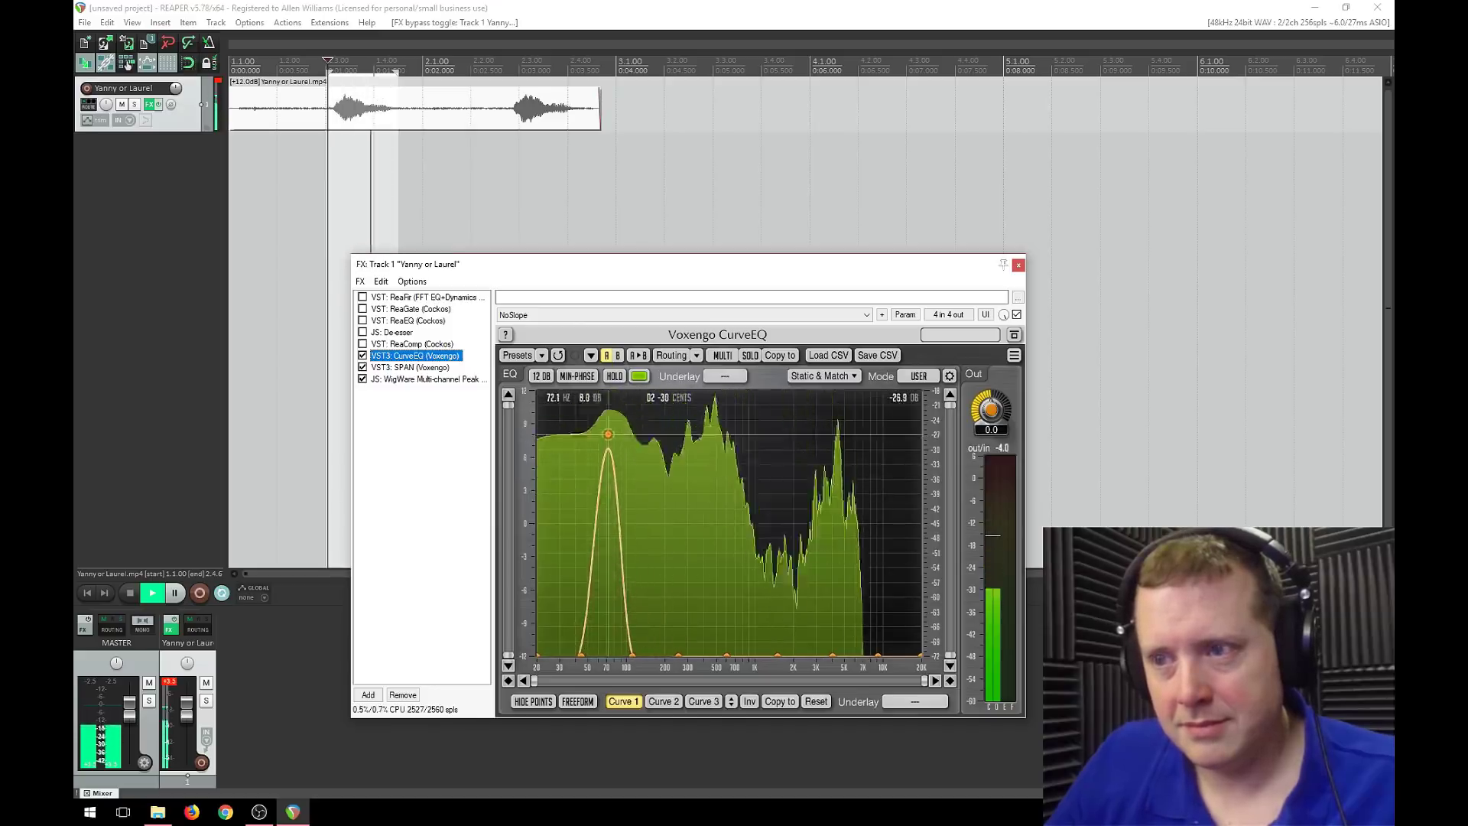
pyautogui.moveTo(608, 436); pyautogui.dragTo(564, 655)
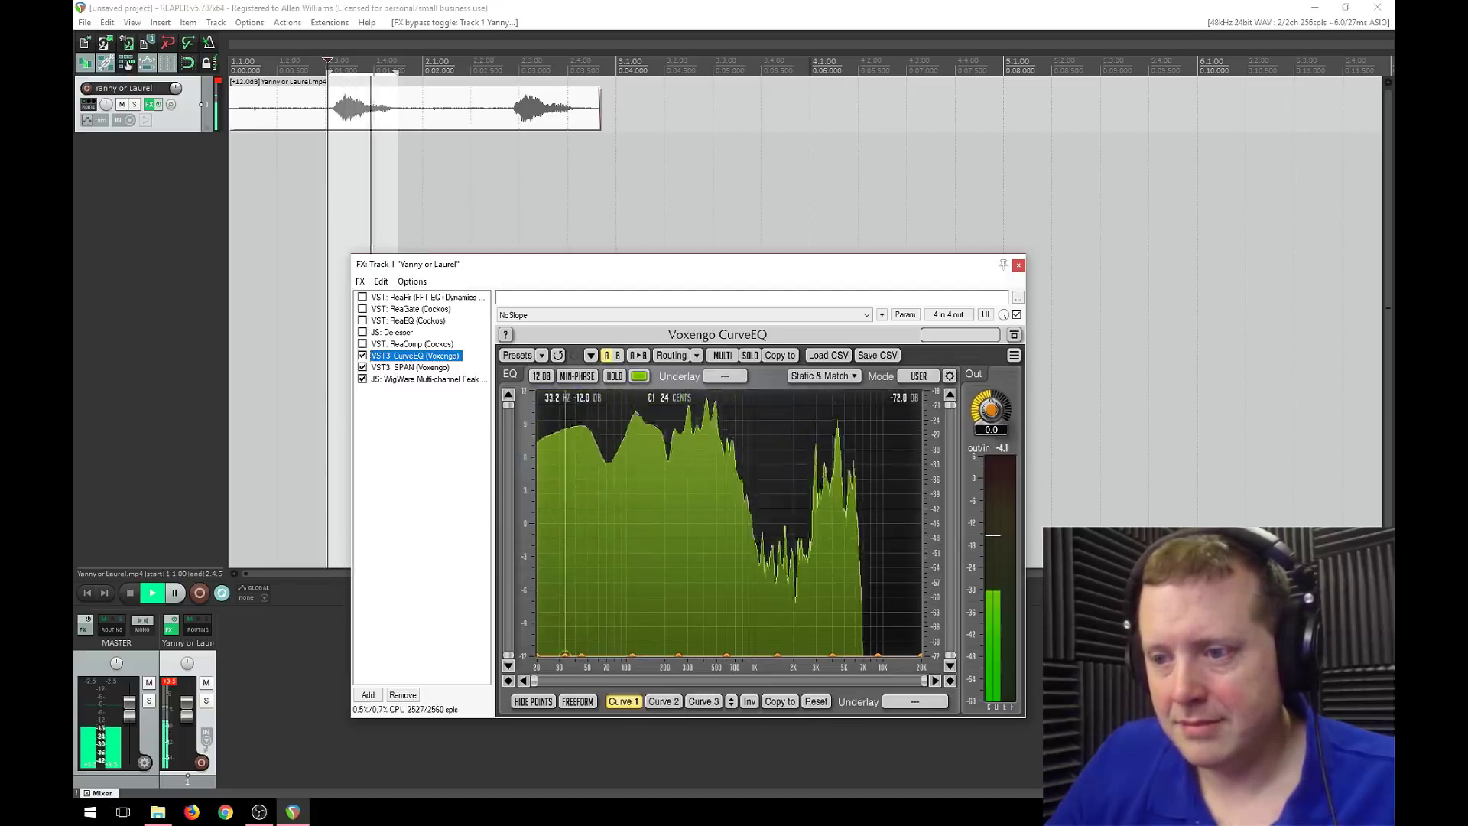
pyautogui.press('space')
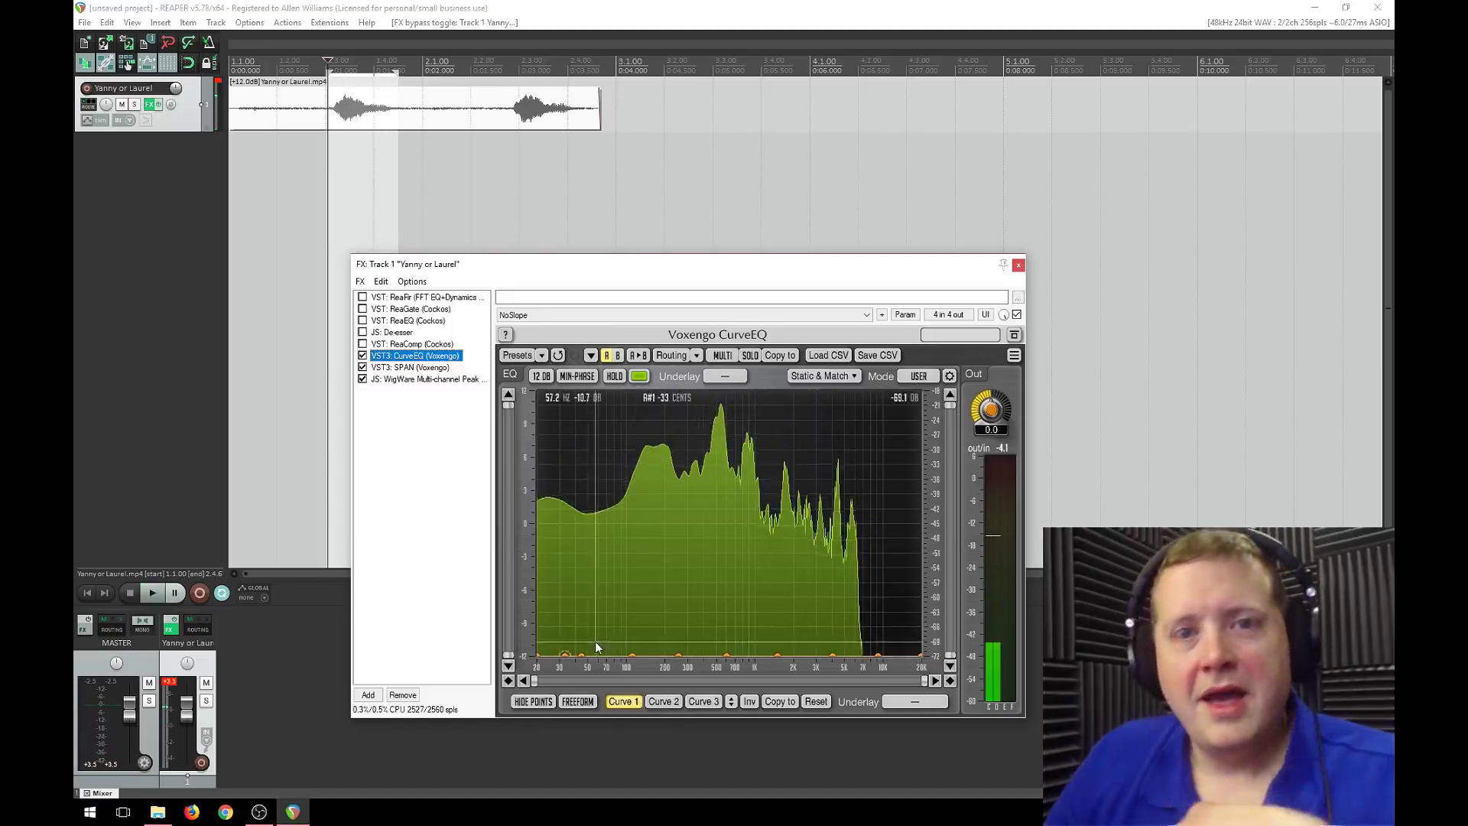